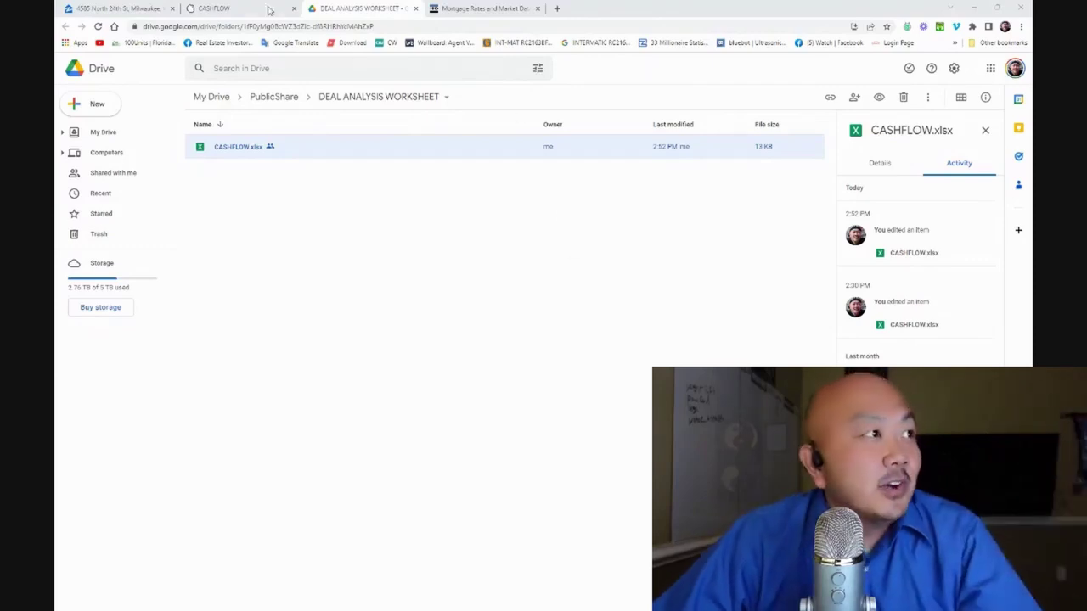
Fill the CASHFLOW sign-up form with an e-mail address, first and last name, and submit it
click(229, 8)
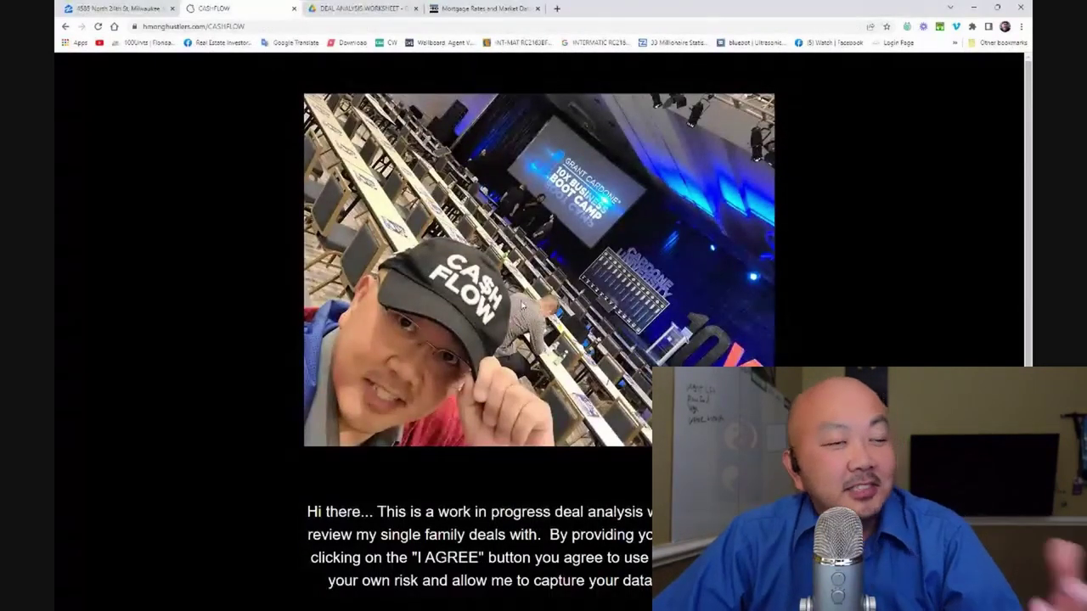
scroll(538, 364, down, 4)
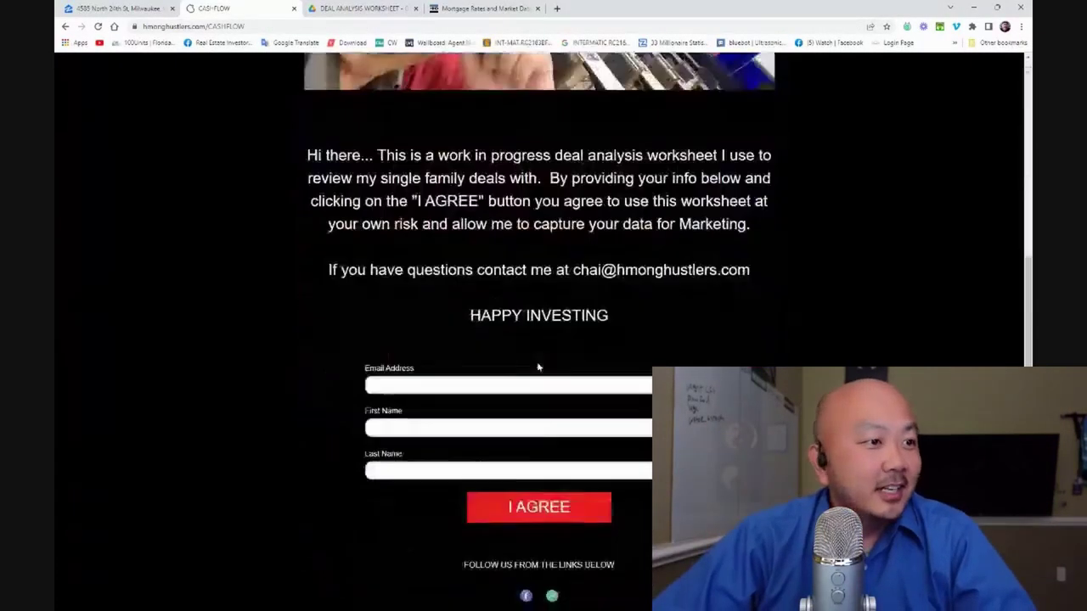
click(557, 386)
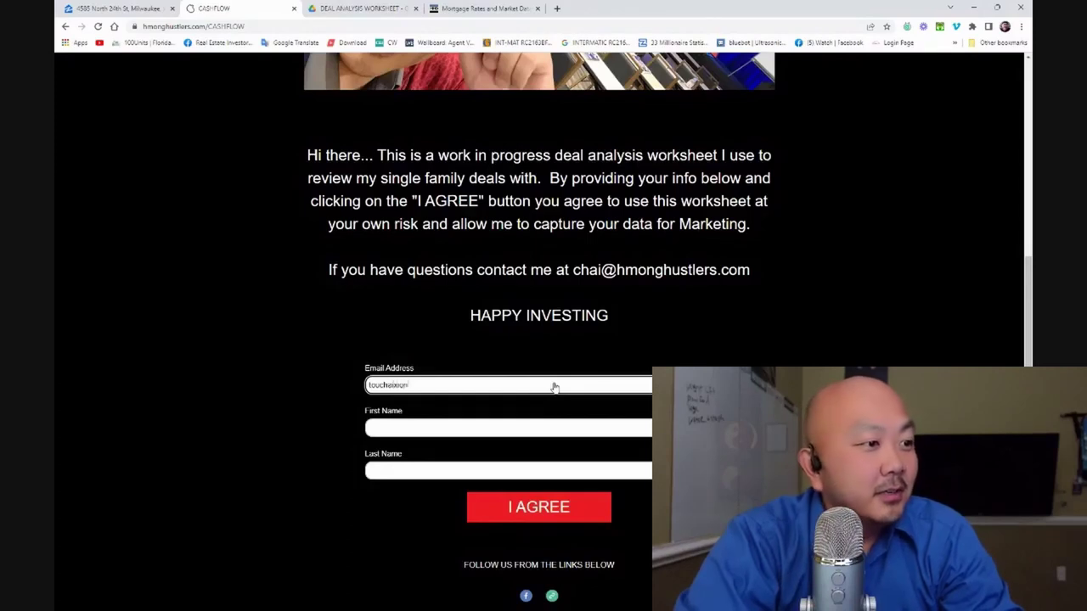
key(Tab)
text(cha)
key(Tab)
text(x)
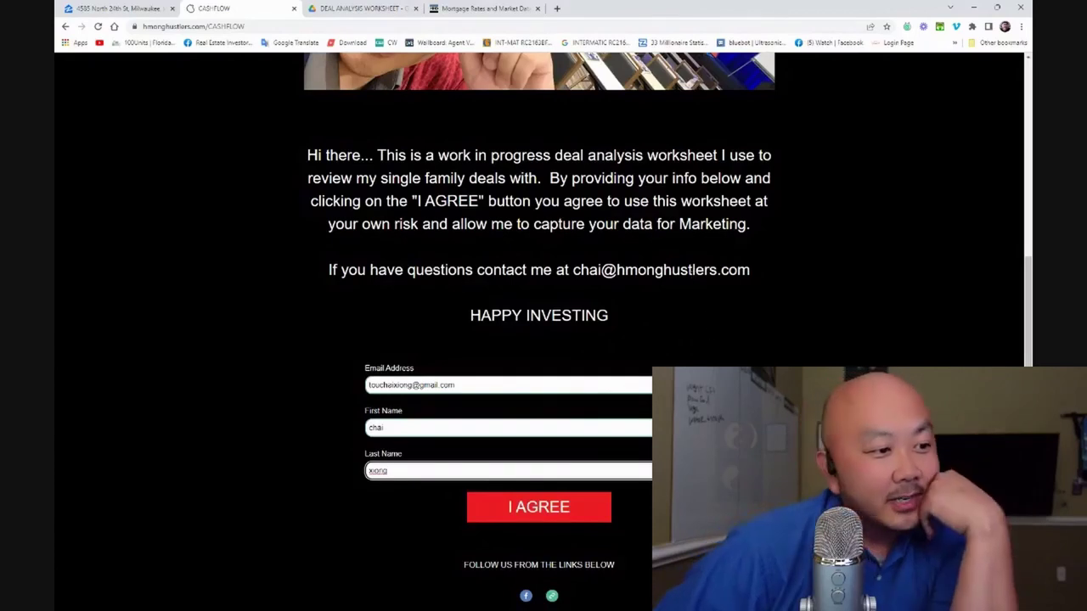
click(567, 511)
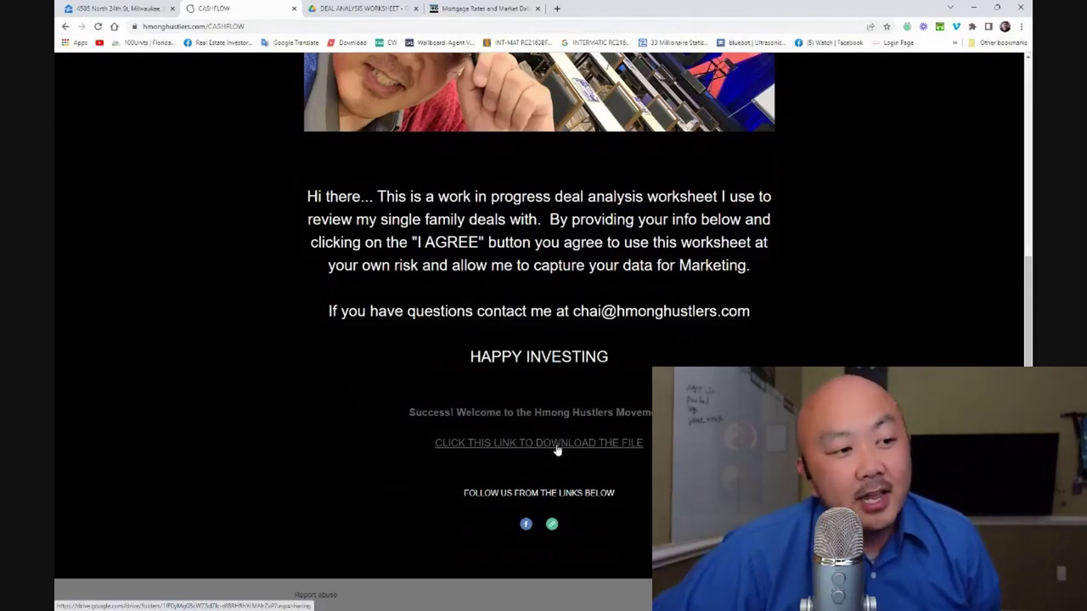
Open the download link in a new tab and save CASHFLOW.xlsx from Google Drive to the Desktop
right_click(556, 448)
click(540, 451)
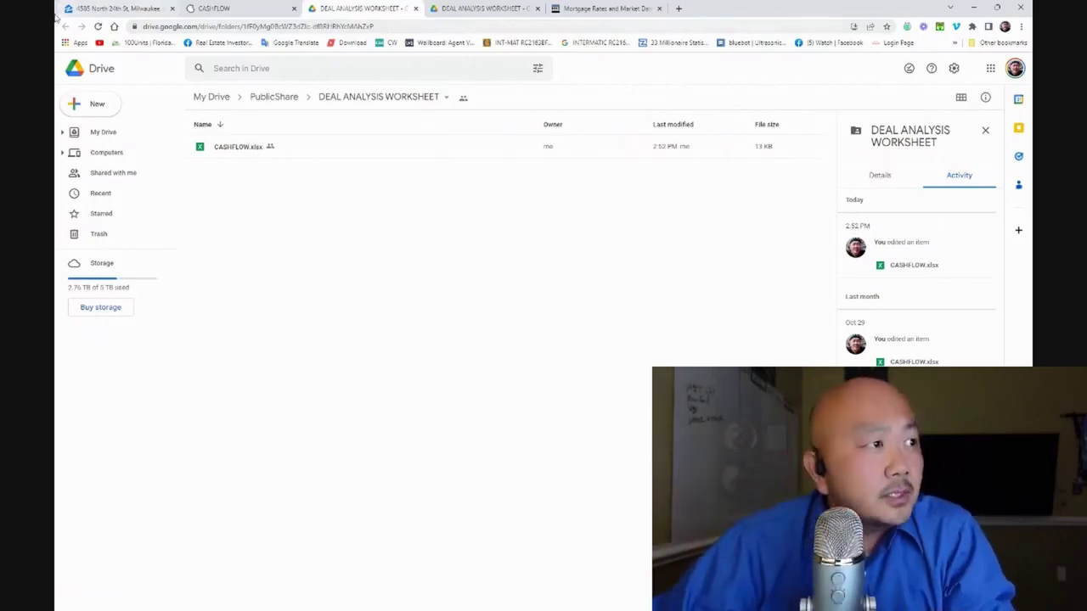
click(222, 147)
right_click(225, 150)
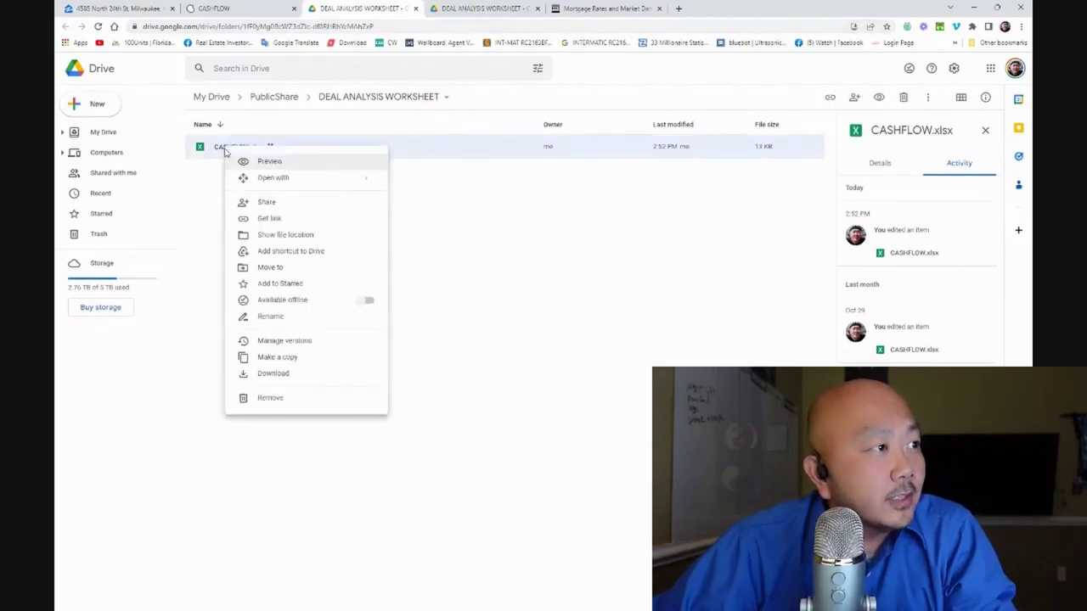
click(306, 374)
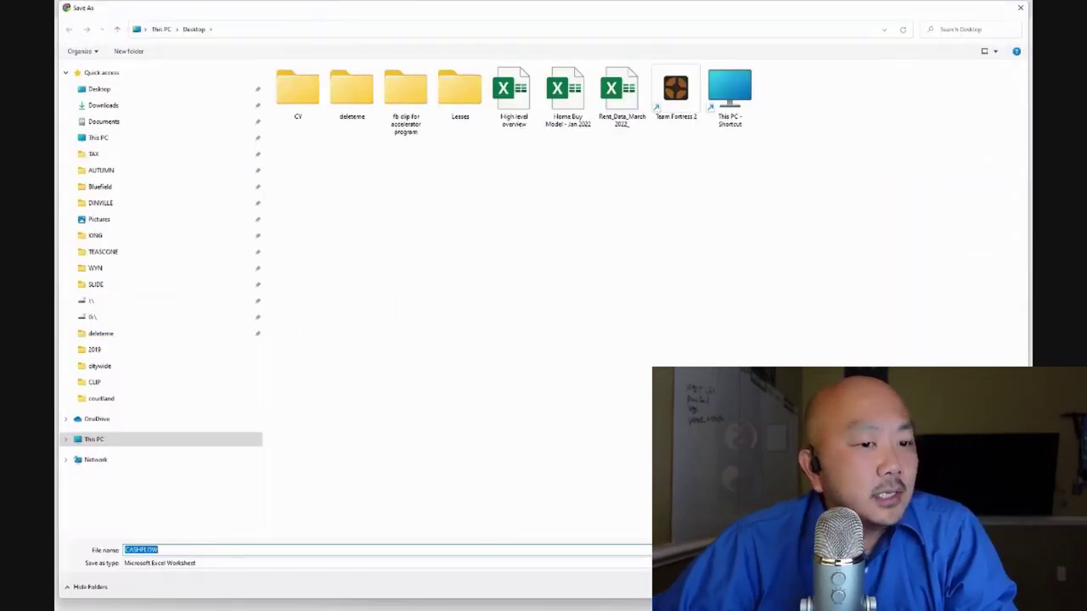
key(Return)
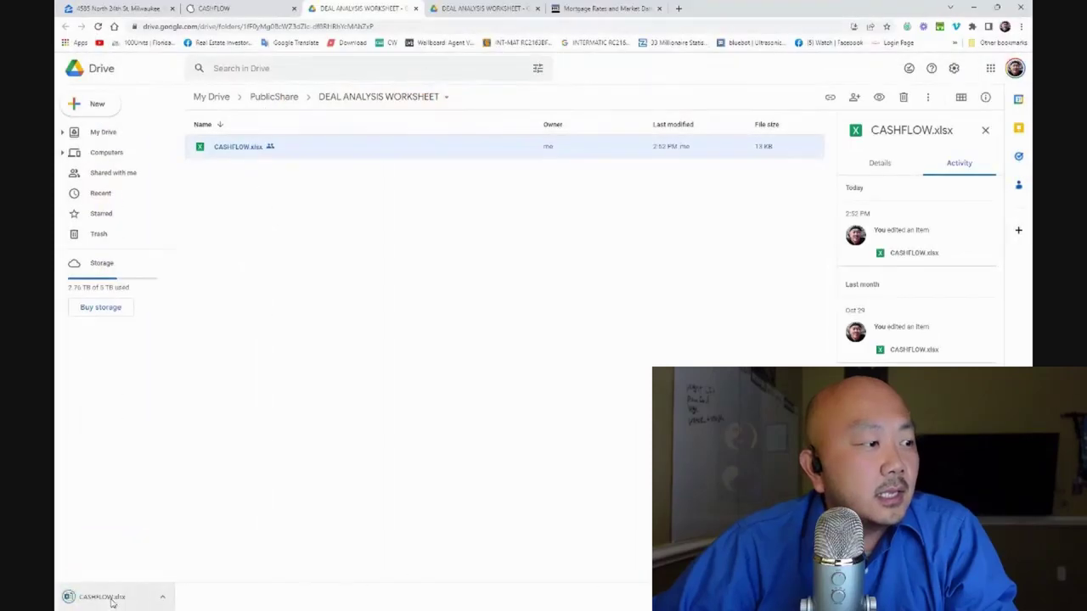
Open CASHFLOW.xlsx in Excel and restore its window to a smaller size
click(115, 598)
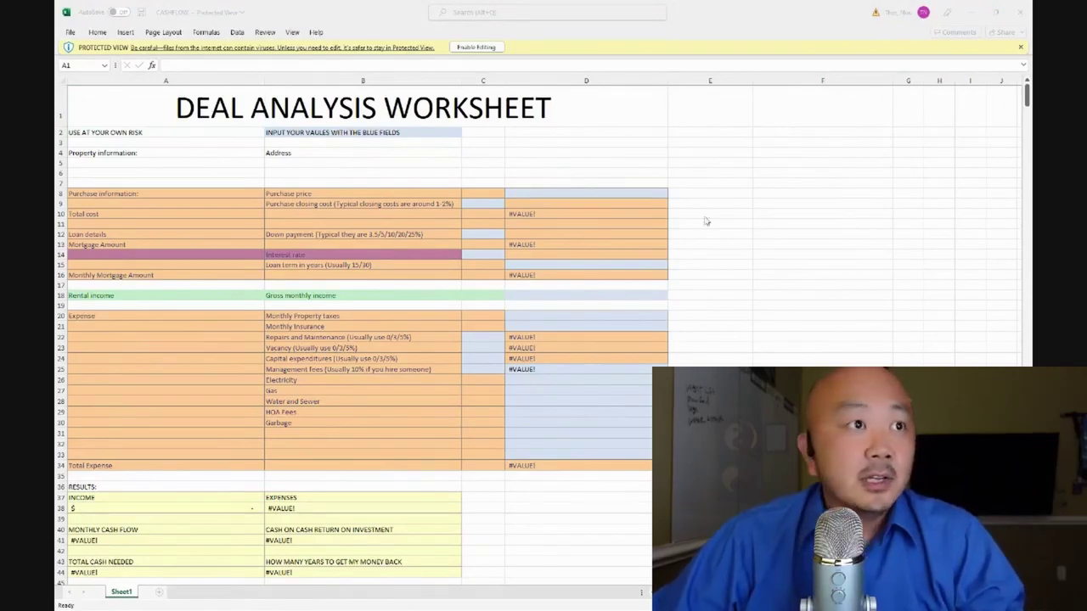
drag(726, 22, 739, 53)
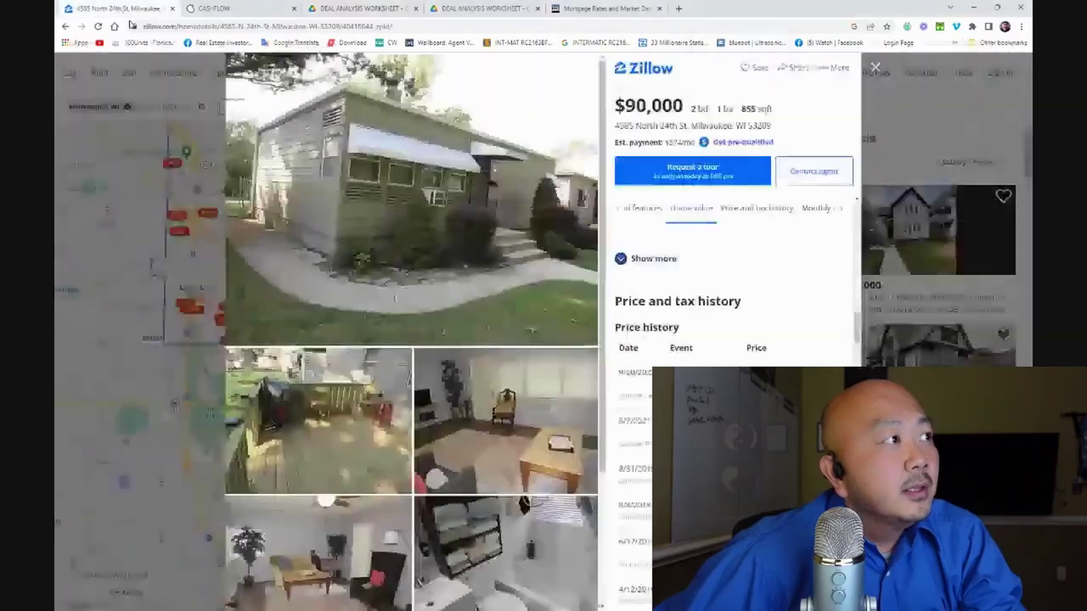
Copy the $90,000 Zillow listing's street address and return to a maximized Excel worksheet
click(93, 8)
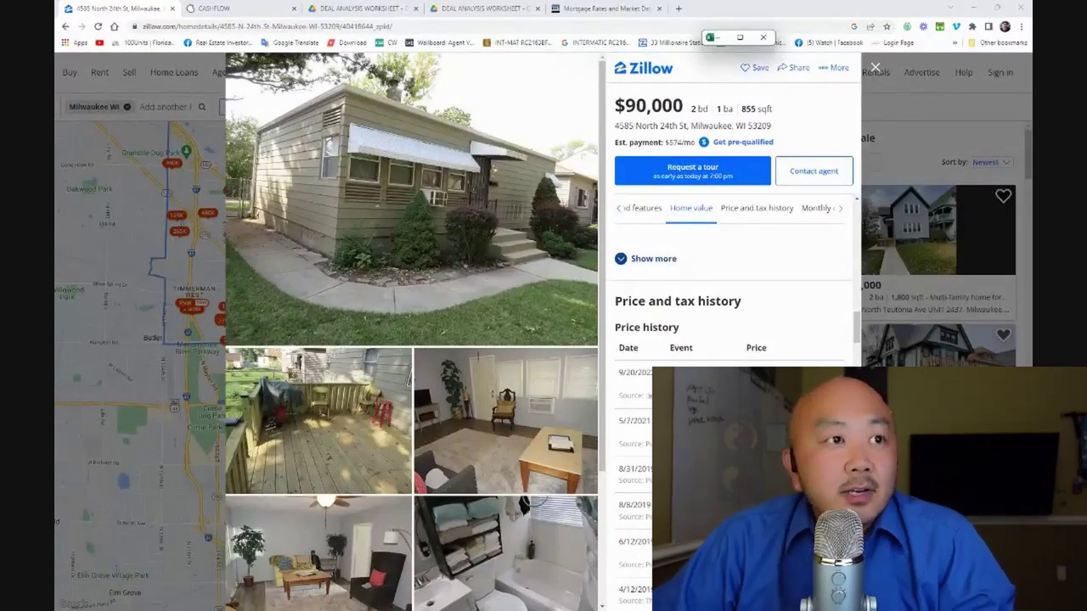
mouse_move(614, 142)
mouse_down()
mouse_move(729, 143)
mouse_move(789, 122)
mouse_move(602, 132)
mouse_move(617, 129)
mouse_up()
key(ctrl+c)
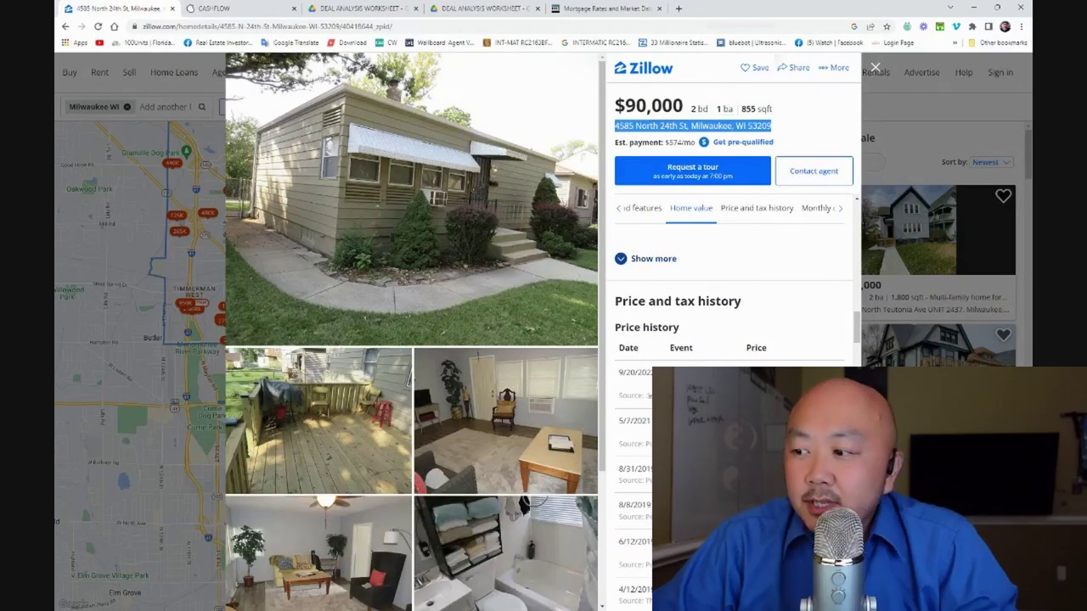
key(alt+Tab)
double_click(752, 38)
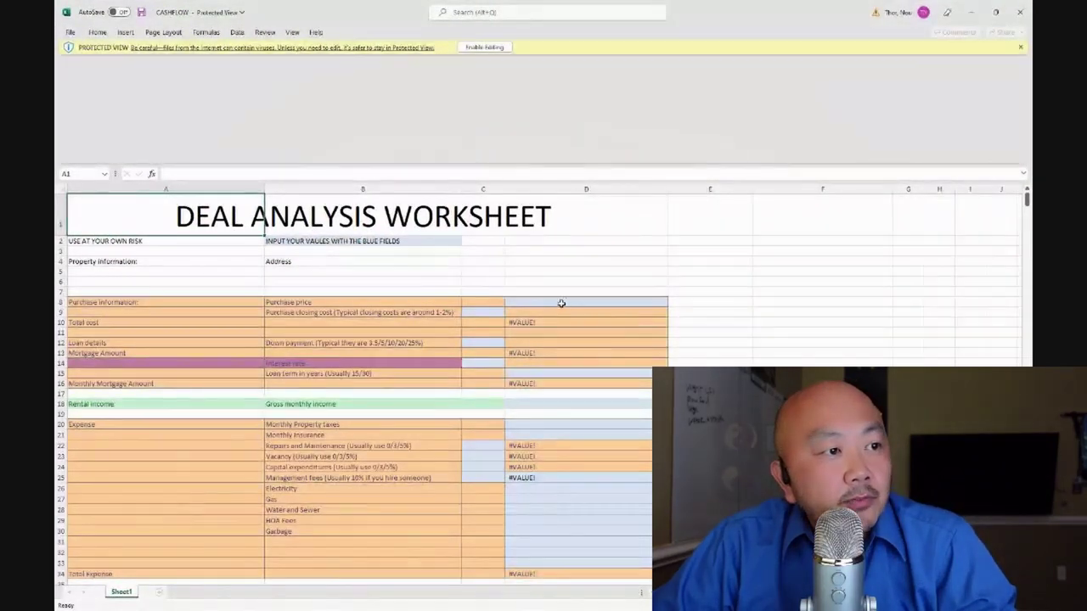
Enable editing on the downloaded Protected View worksheet
scroll(584, 543, down, 2)
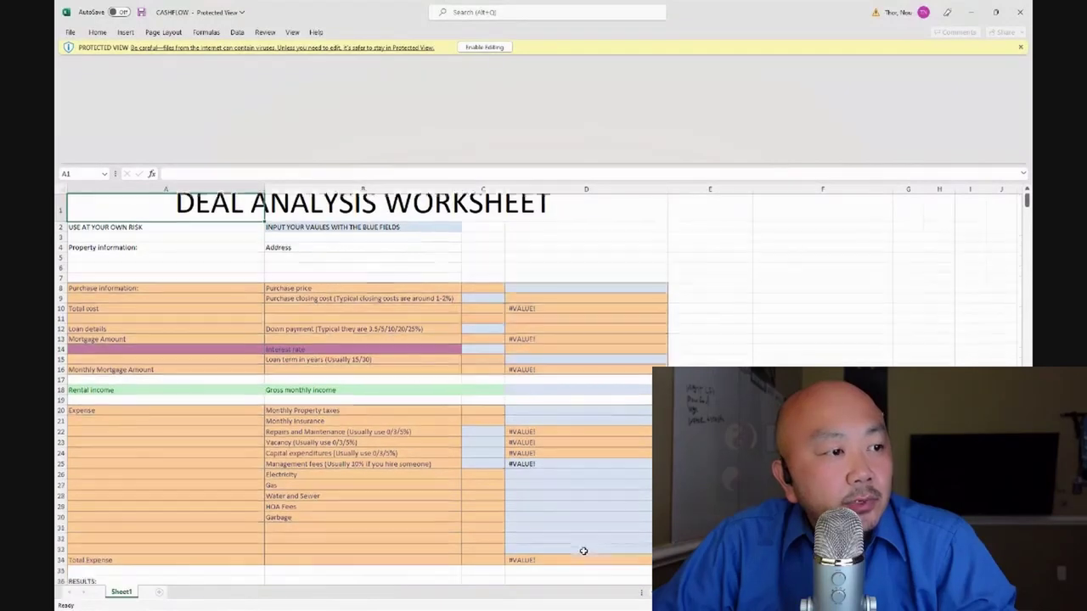
scroll(128, 332, up, 2)
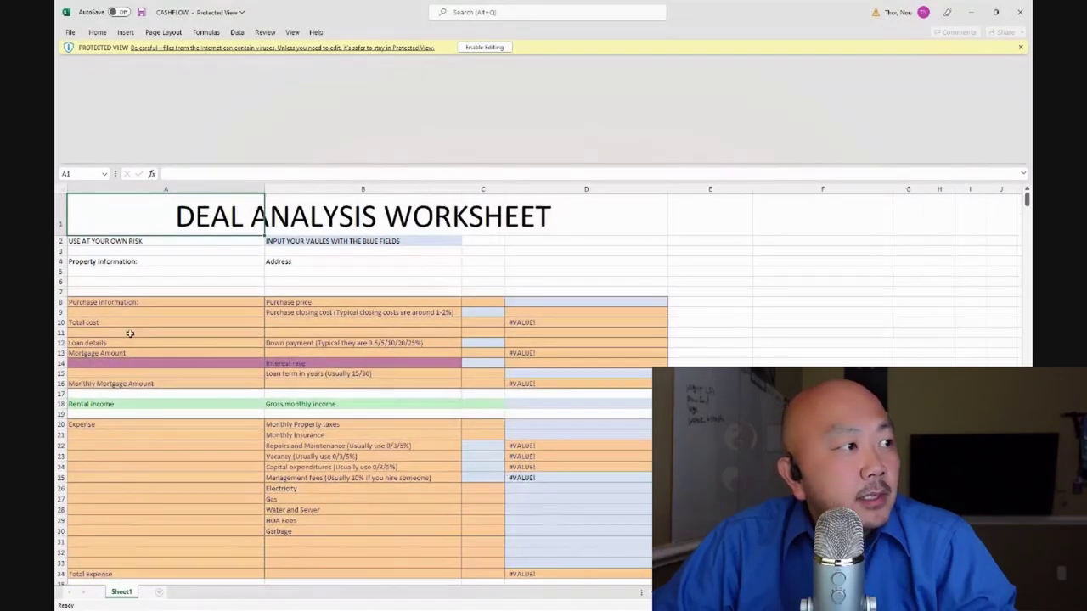
click(150, 272)
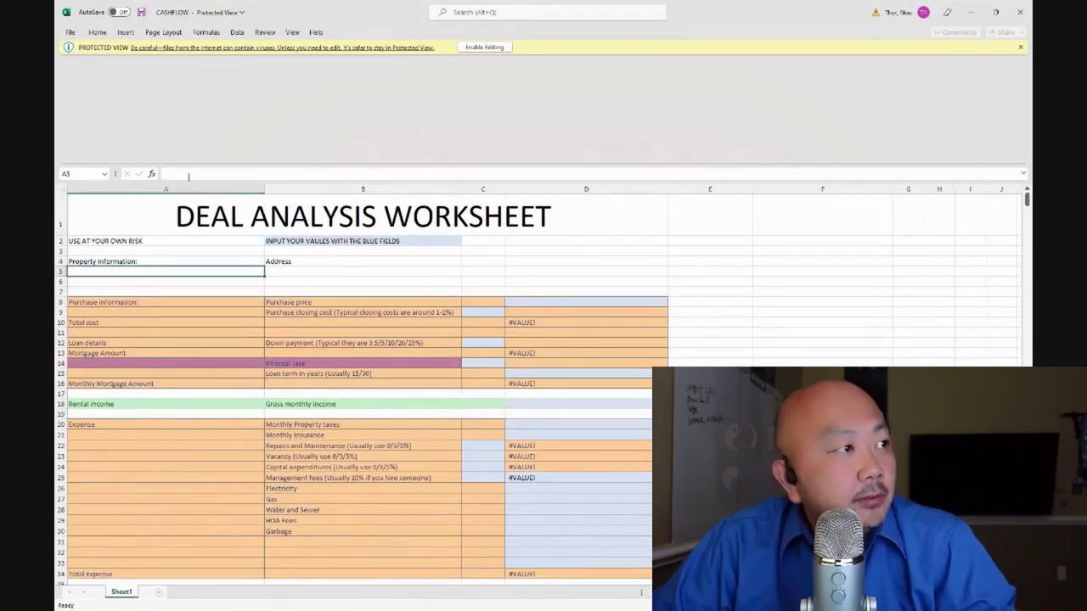
click(469, 48)
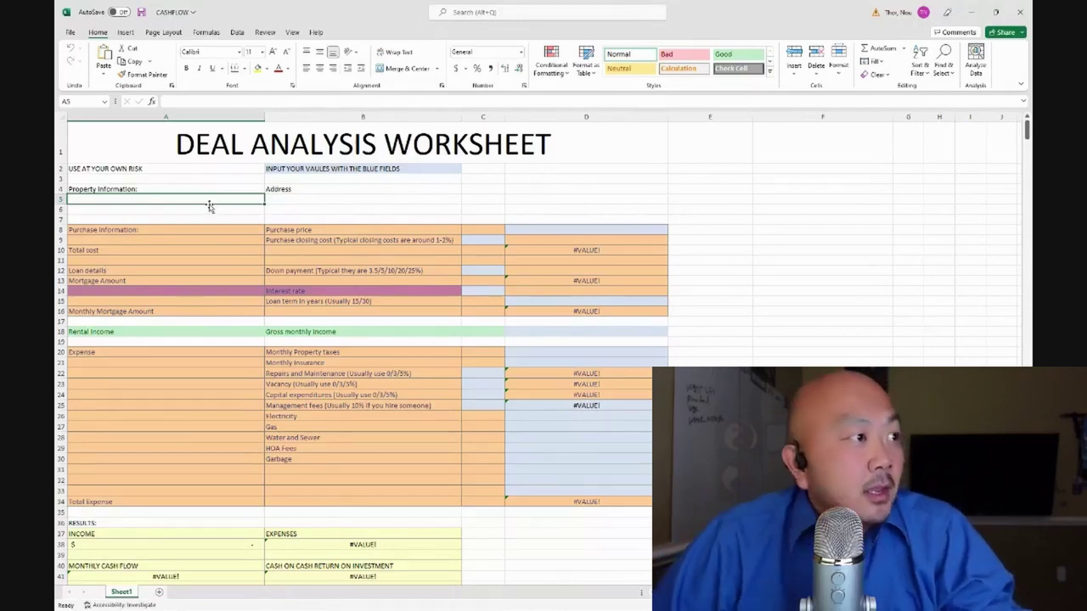
Paste the listing address into B5 and clear the stray copy from A5
key(ctrl+v)
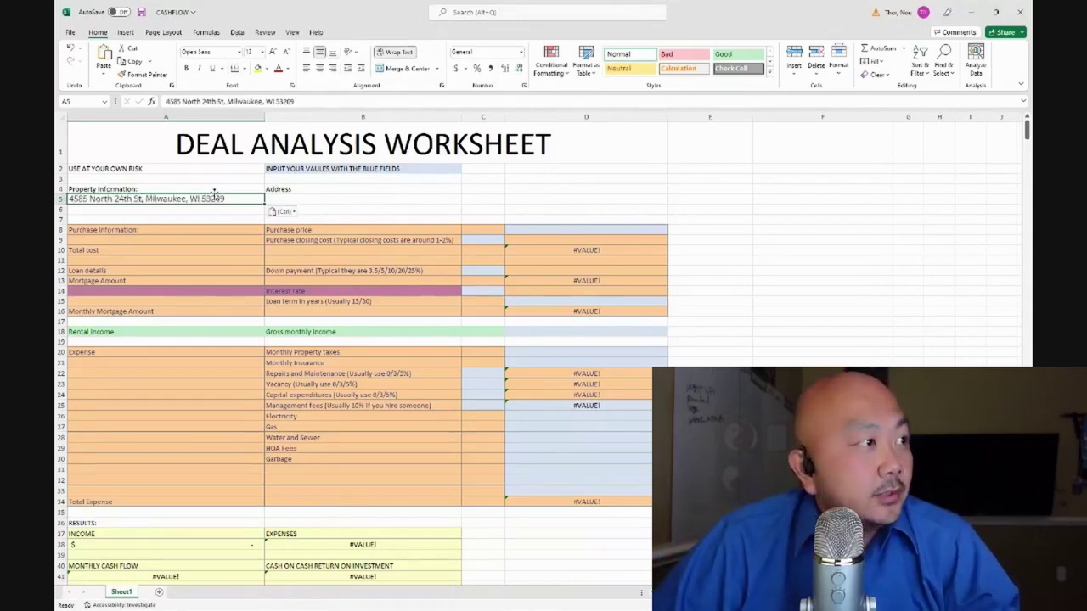
click(338, 204)
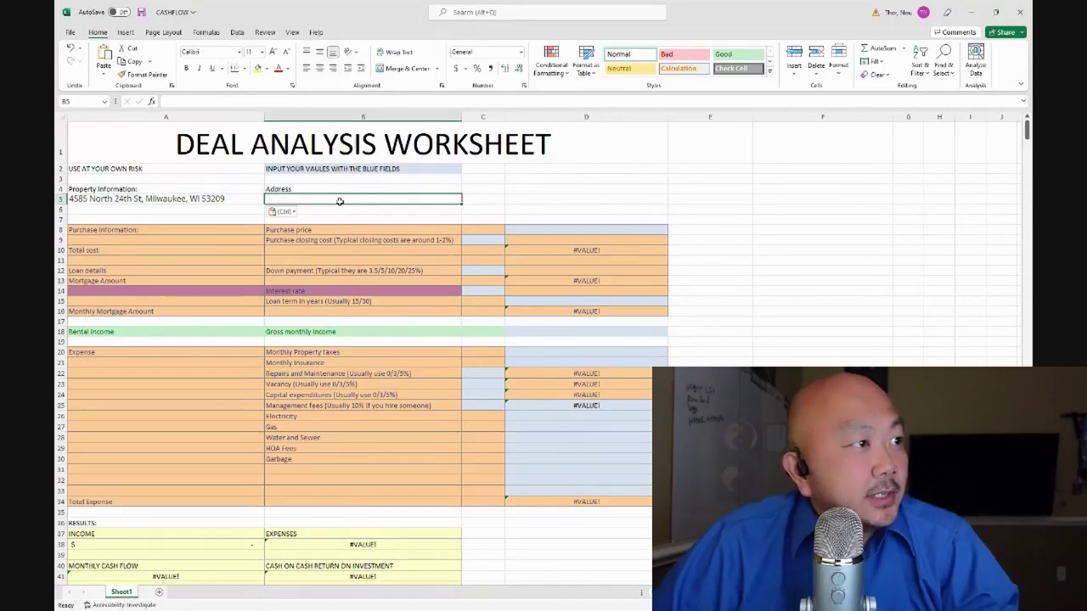
key(ctrl+v)
click(212, 199)
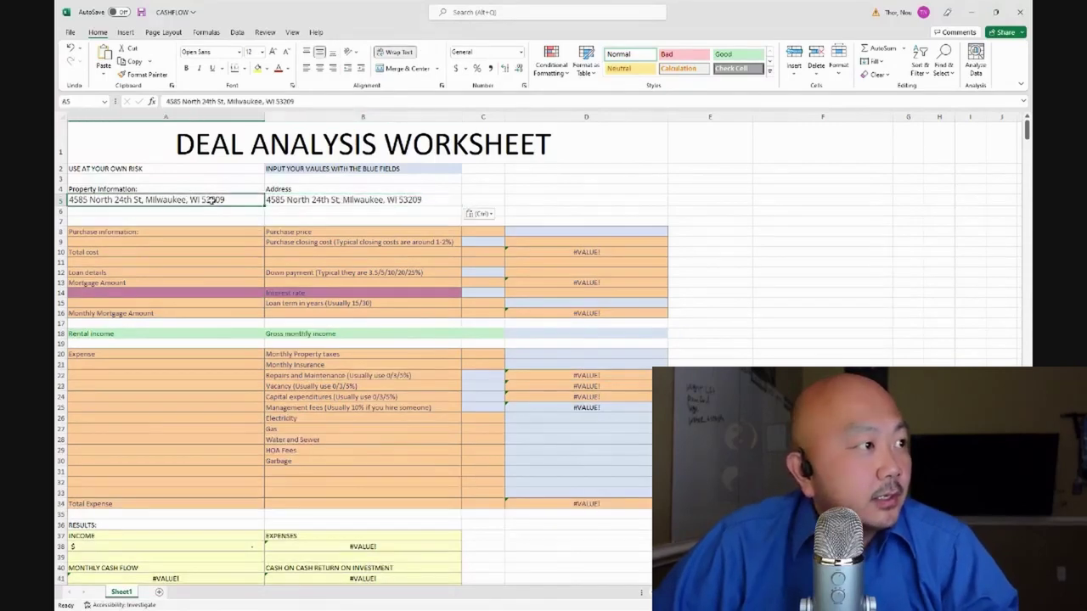
key(Delete)
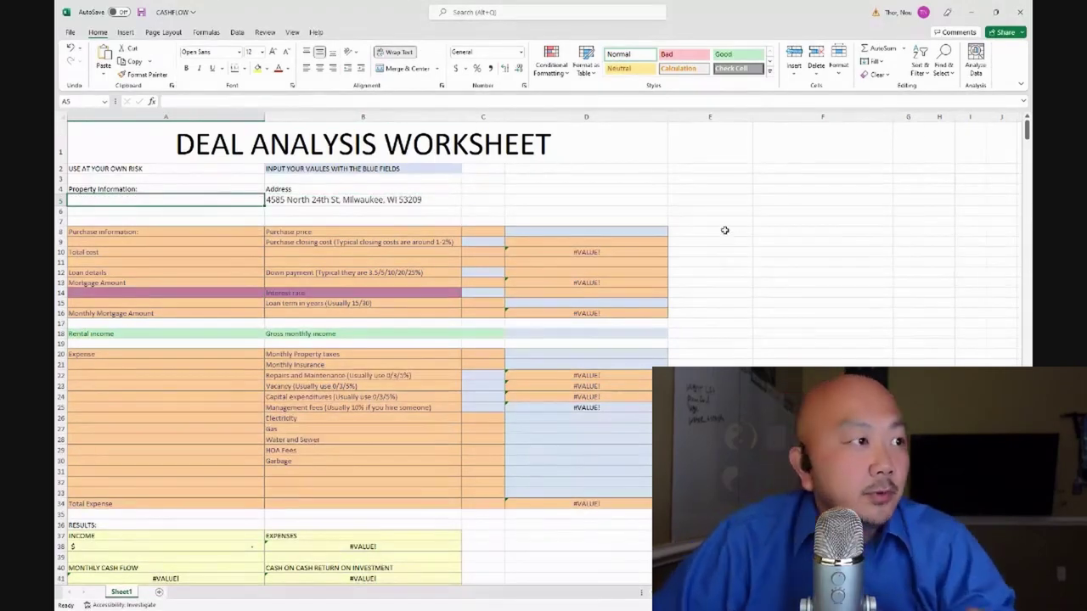
click(463, 169)
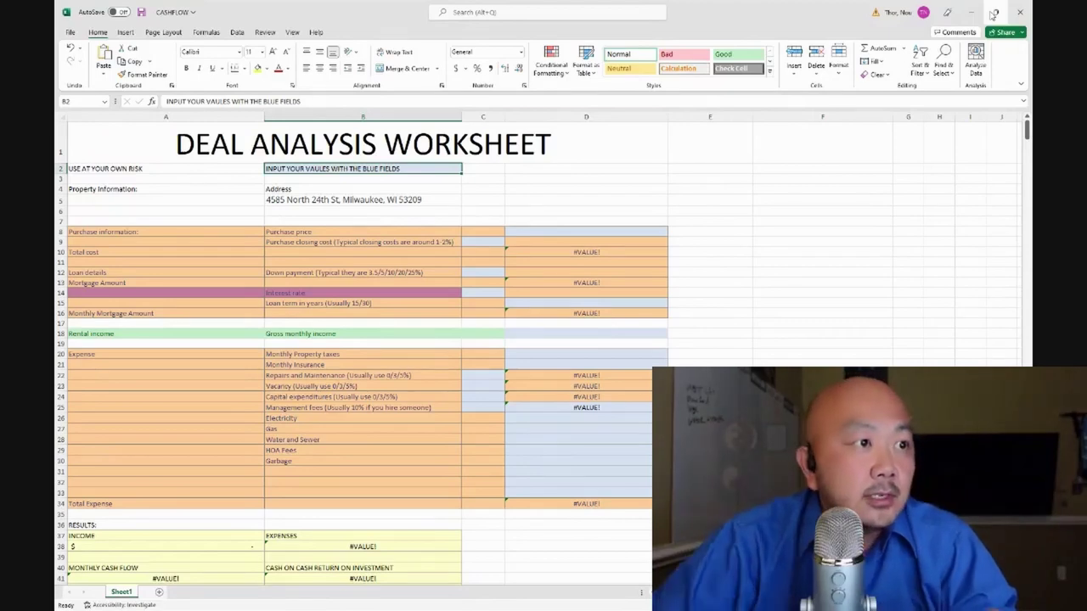
Enter a $90,000 purchase price and 1.50% closing cost, totalling $91,350.00
click(585, 232)
text(90000)
click(718, 231)
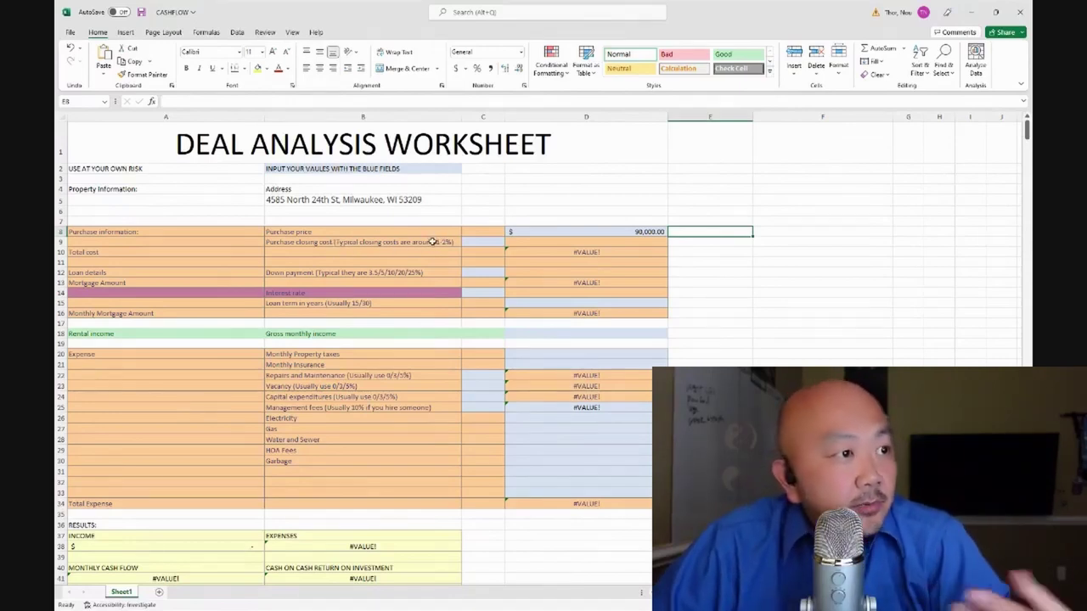
click(484, 244)
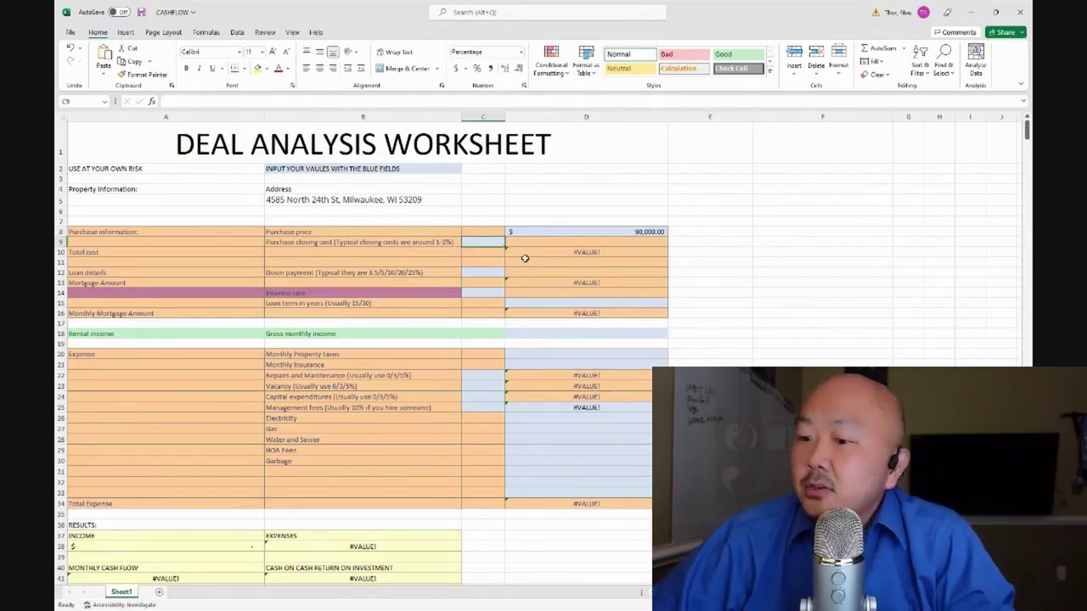
text(1.5)
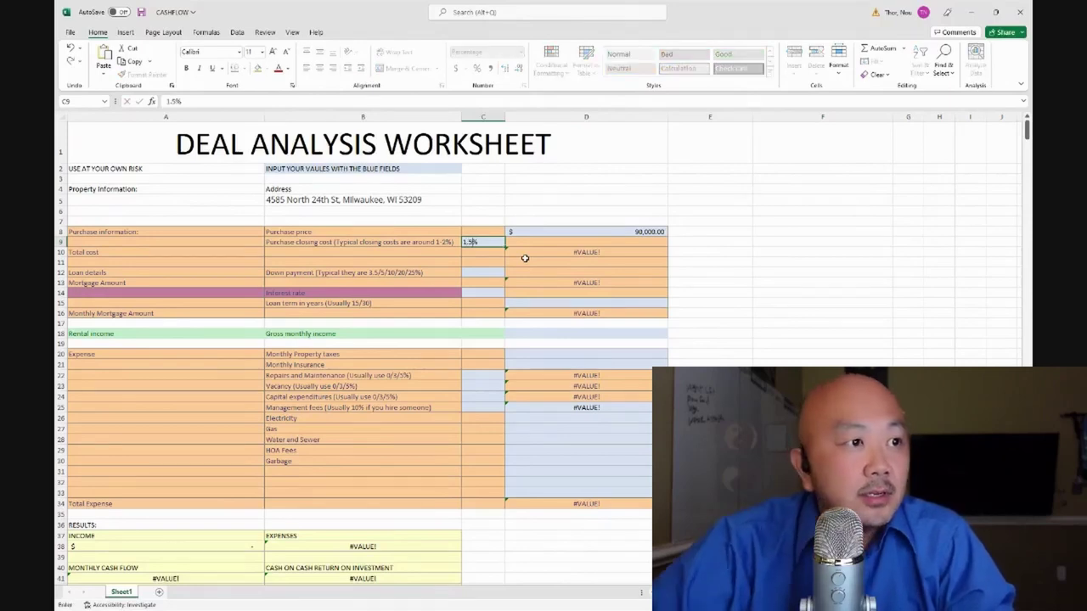
click(713, 321)
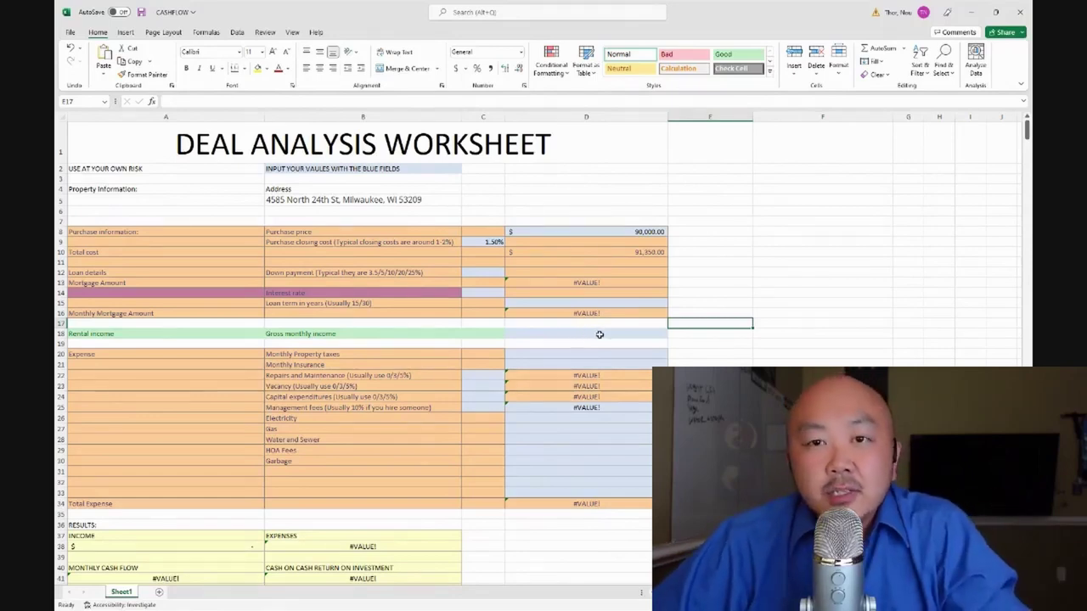
click(493, 273)
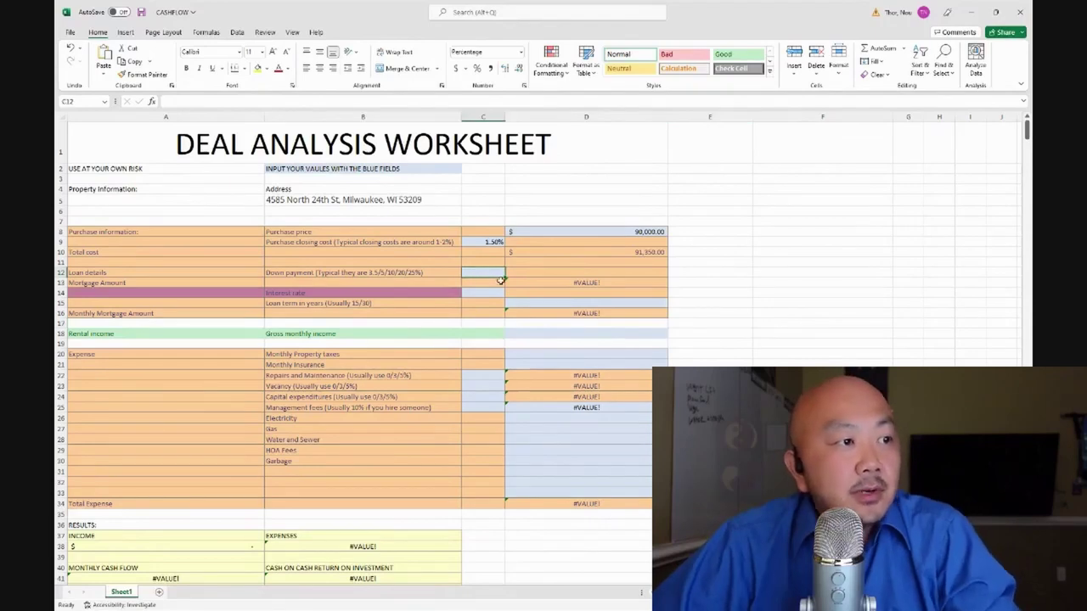
Enter a 20% down payment in C12, giving a $72,000.00 mortgage
text(20%)
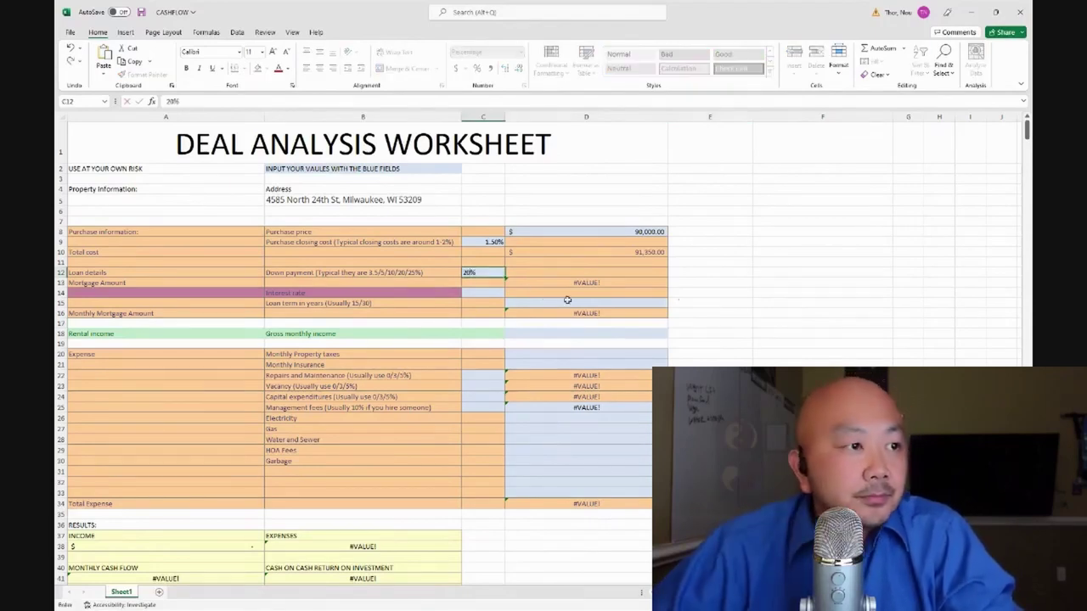
click(754, 313)
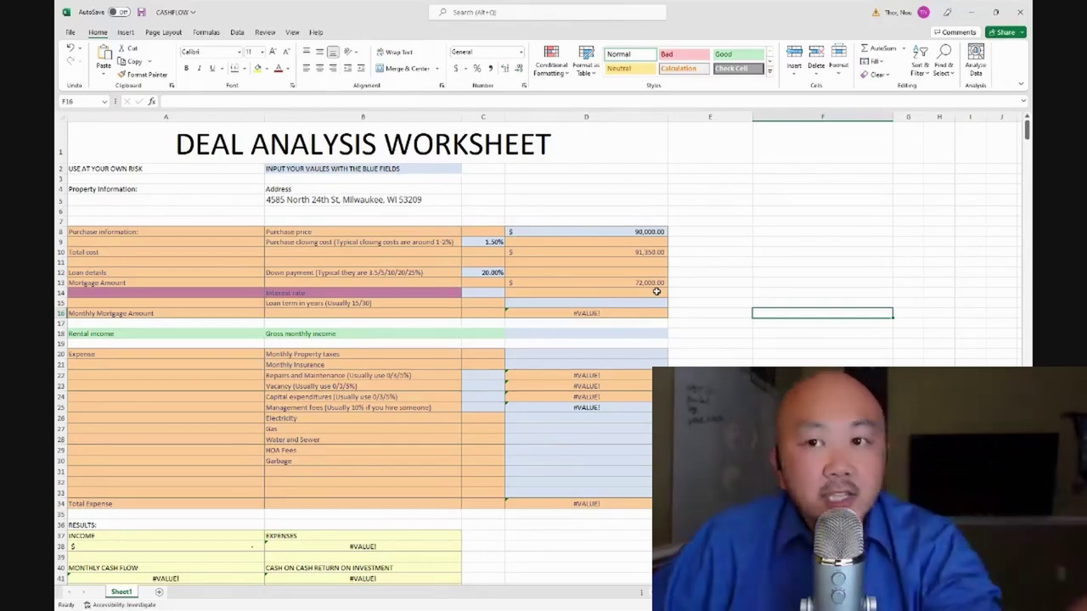
scroll(146, 495, down, 5)
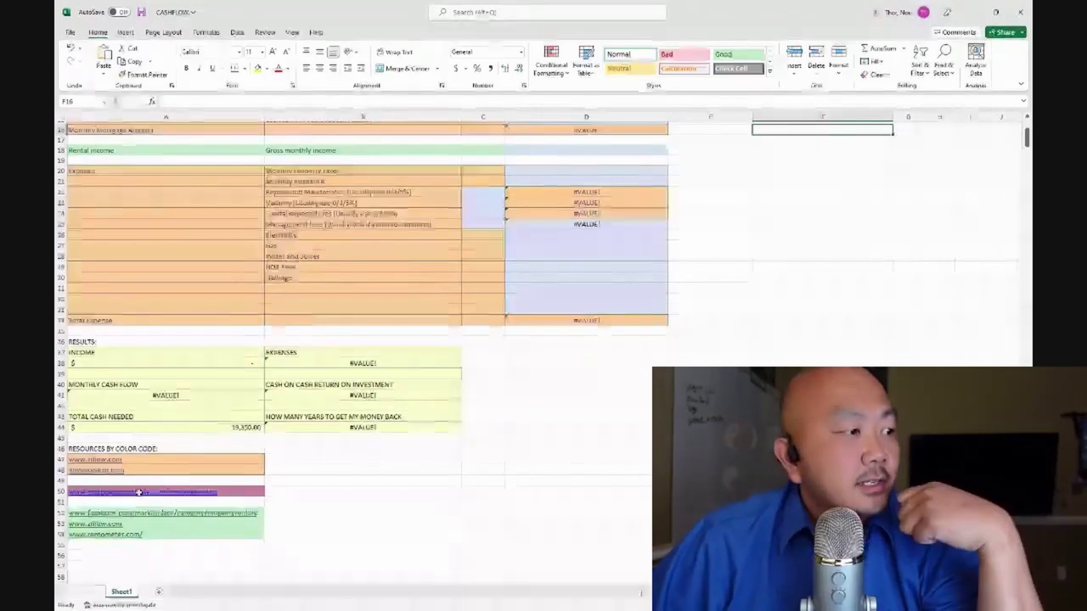
Open the mortgagenewsdaily rates link from the worksheet in the browser
click(157, 496)
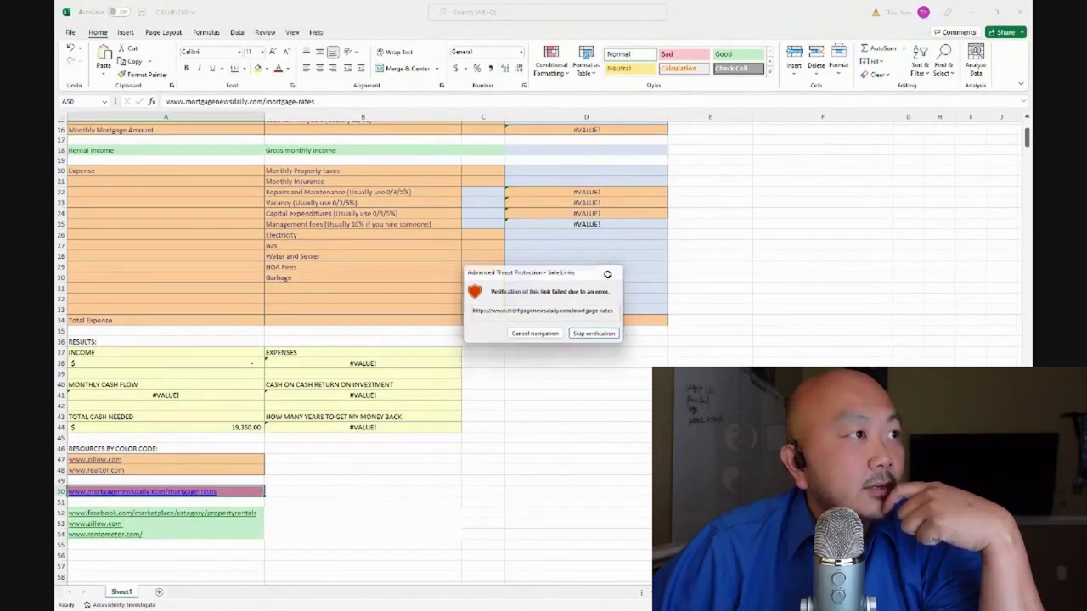
click(609, 277)
click(995, 12)
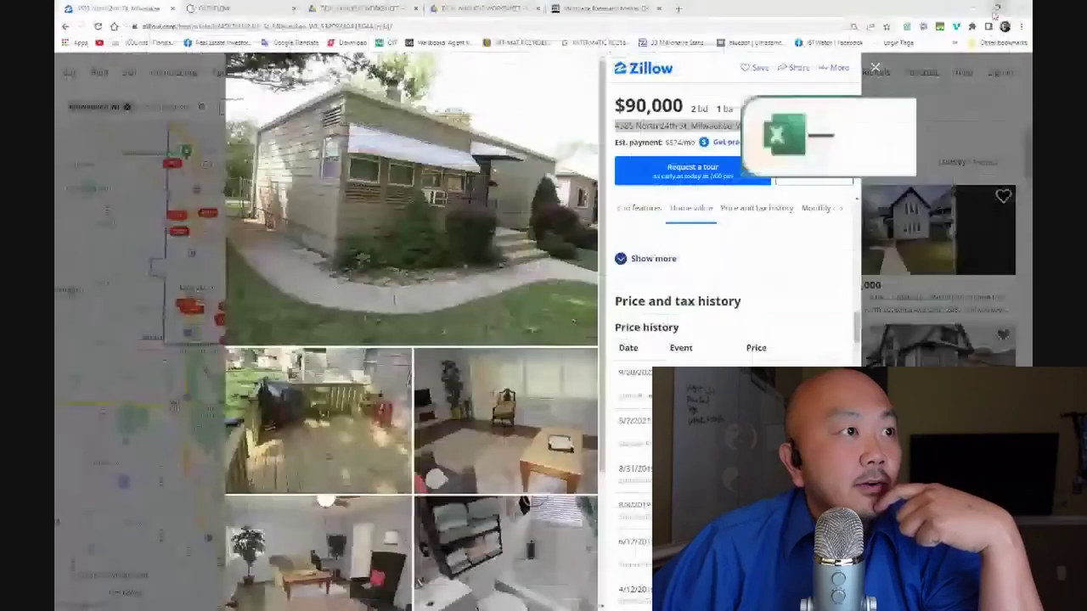
Show Mortgage News Daily's rates page, listing the 30-year fixed rate at 7.22%
click(603, 9)
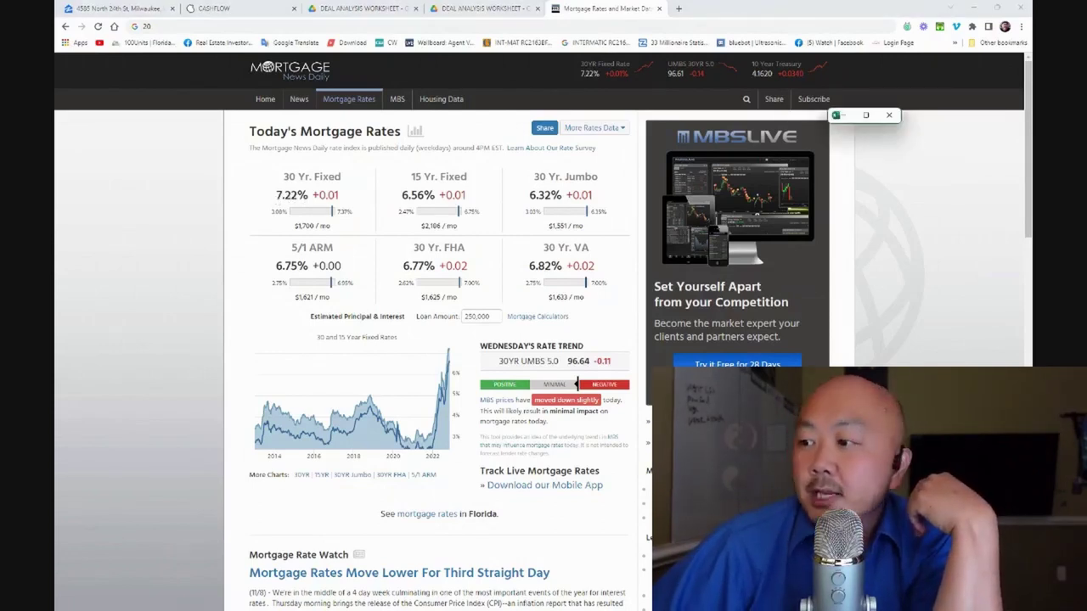
Set a 7.20% interest rate and 30-year loan term, giving a $488.73 monthly mortgage
click(869, 115)
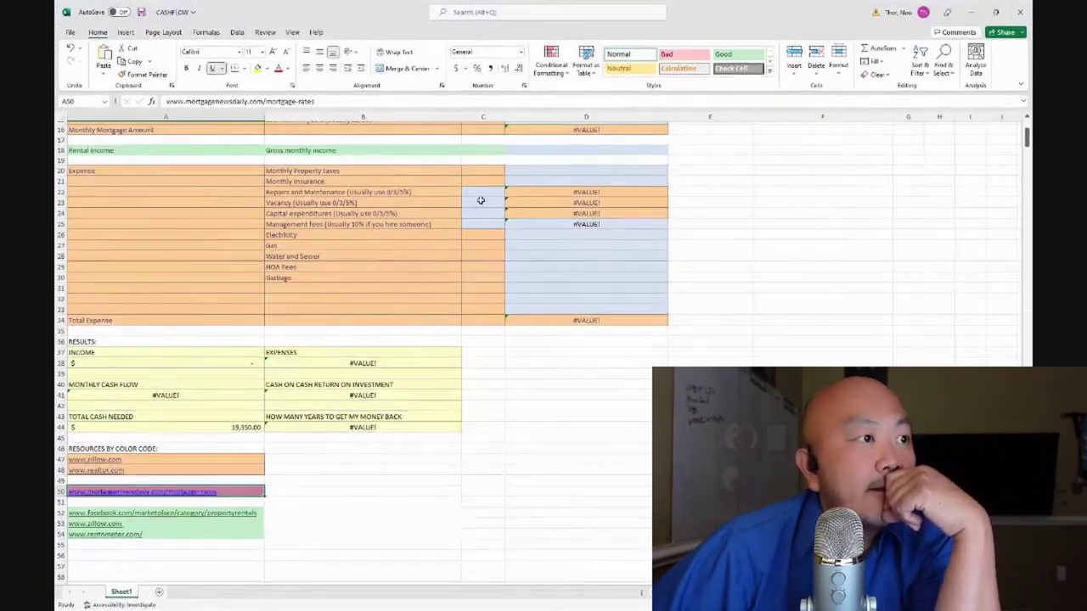
scroll(492, 161, up, 2)
click(483, 170)
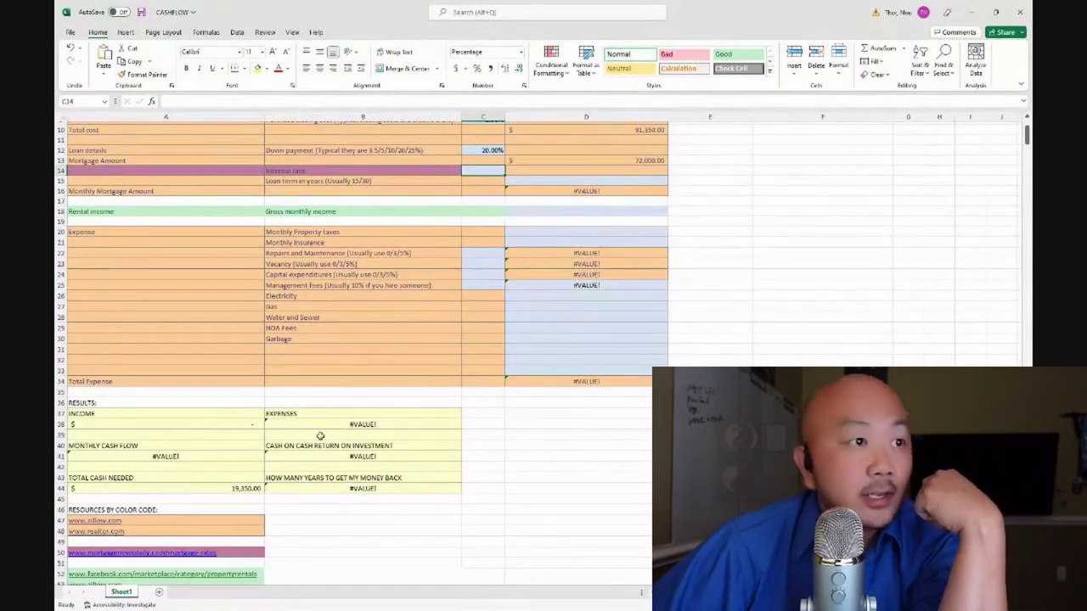
text(7.2)
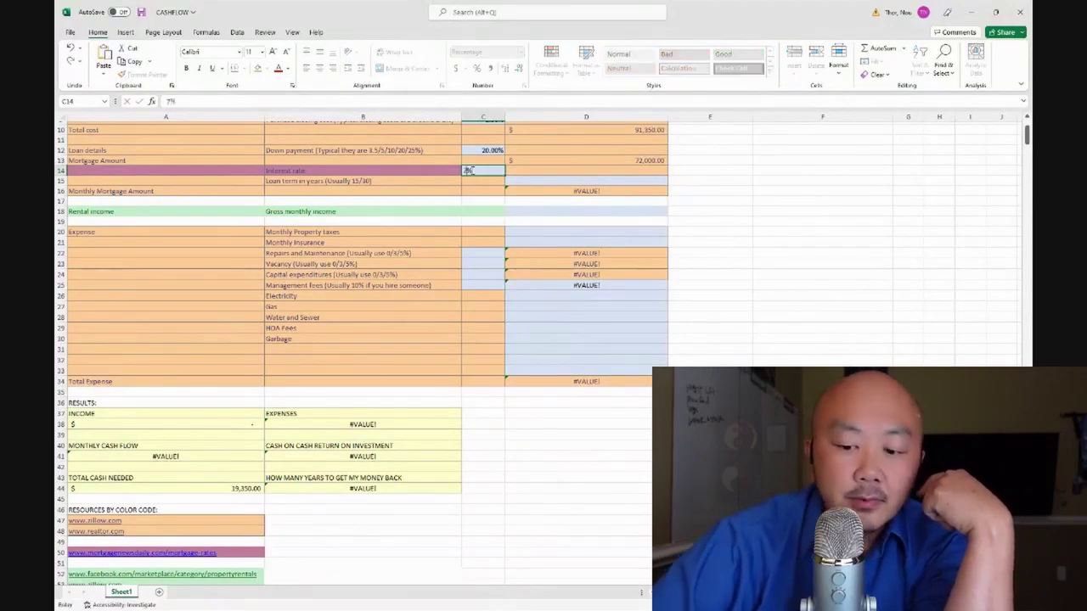
click(749, 213)
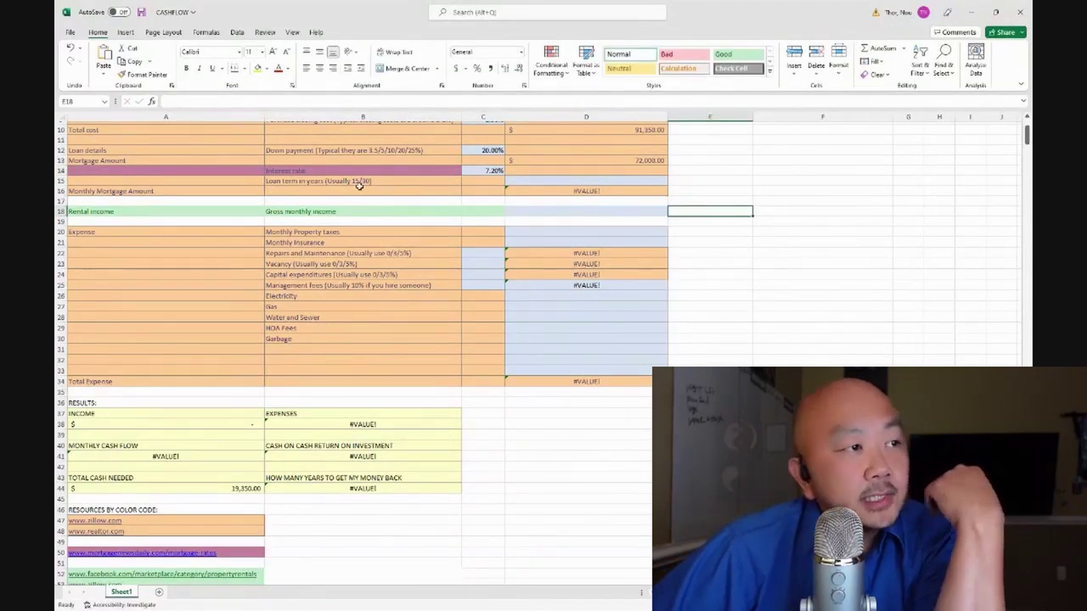
click(615, 183)
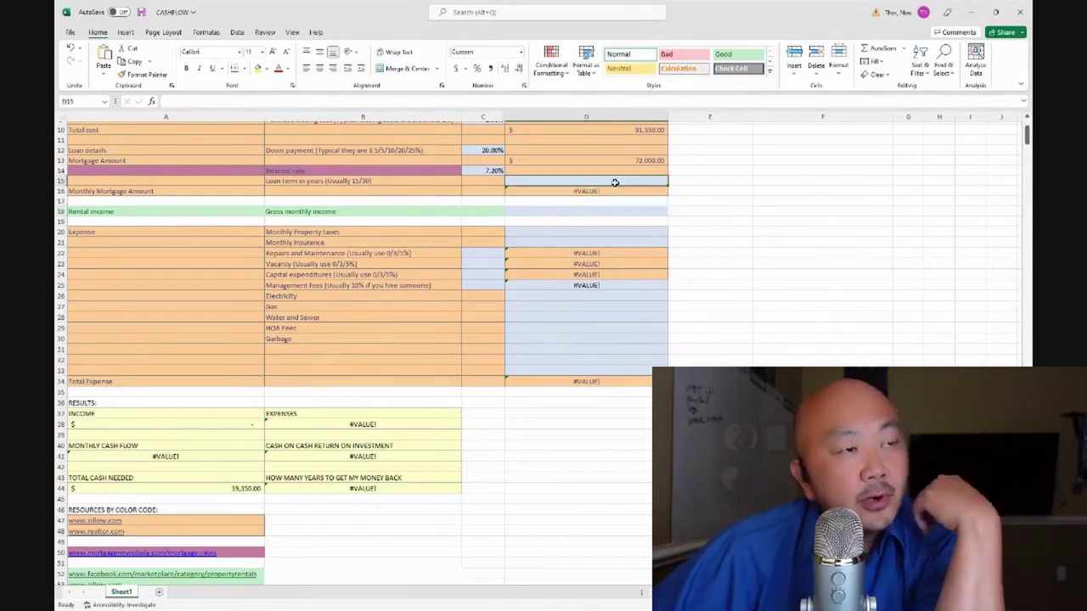
text(30)
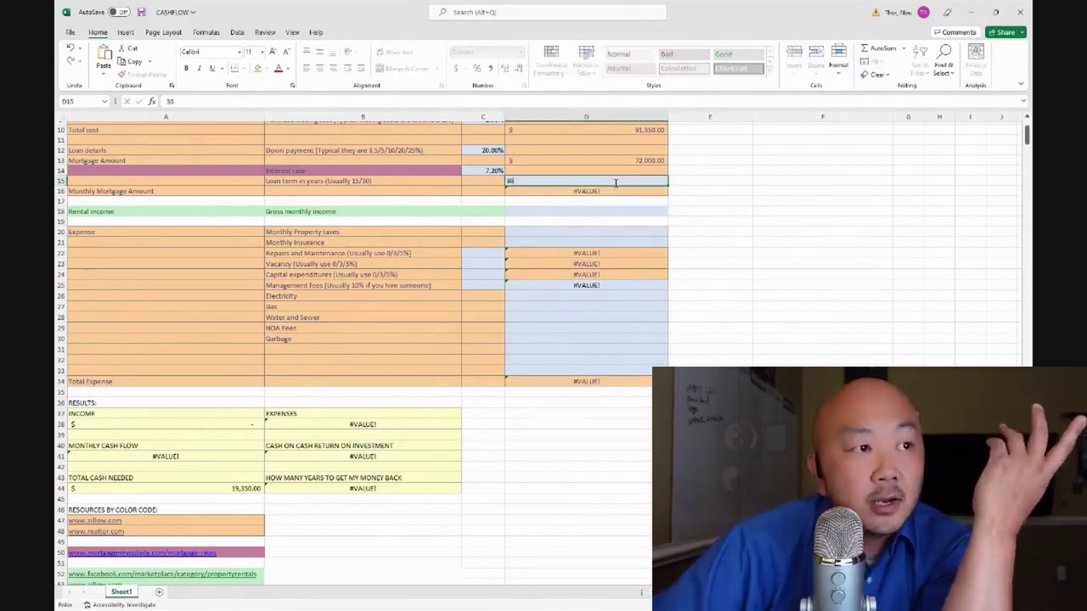
click(806, 242)
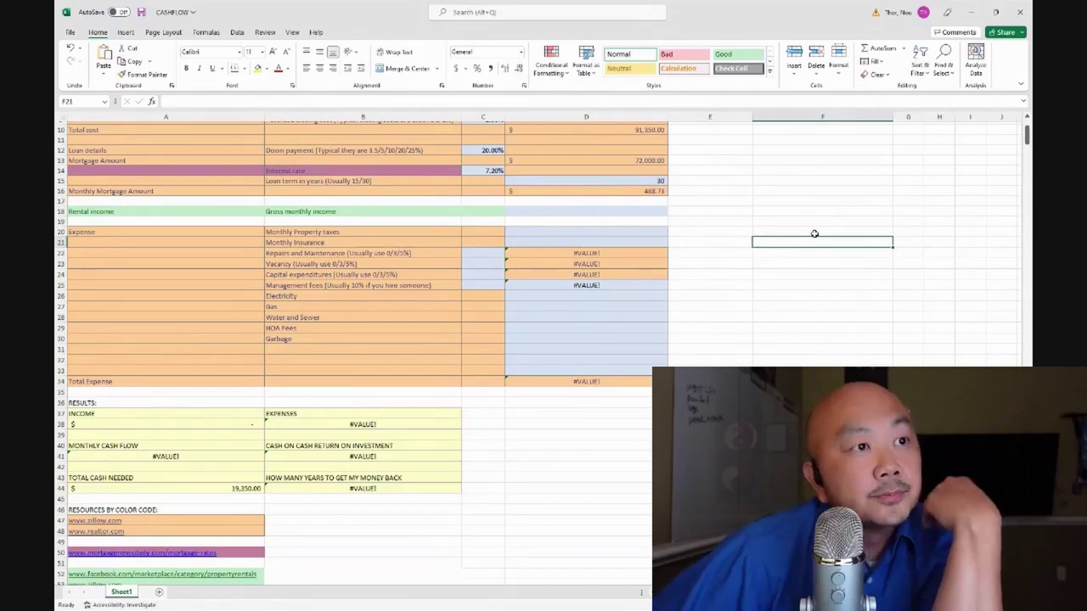
Minimize Excel and return to the $90,000 Zillow listing
scroll(734, 231, up, 2)
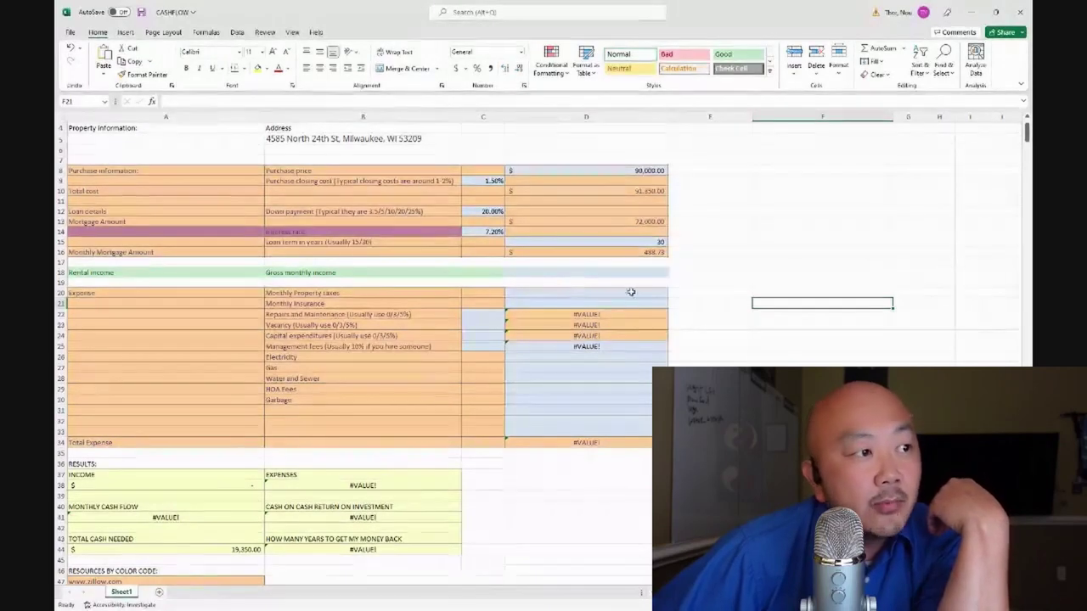
scroll(628, 292, down, 2)
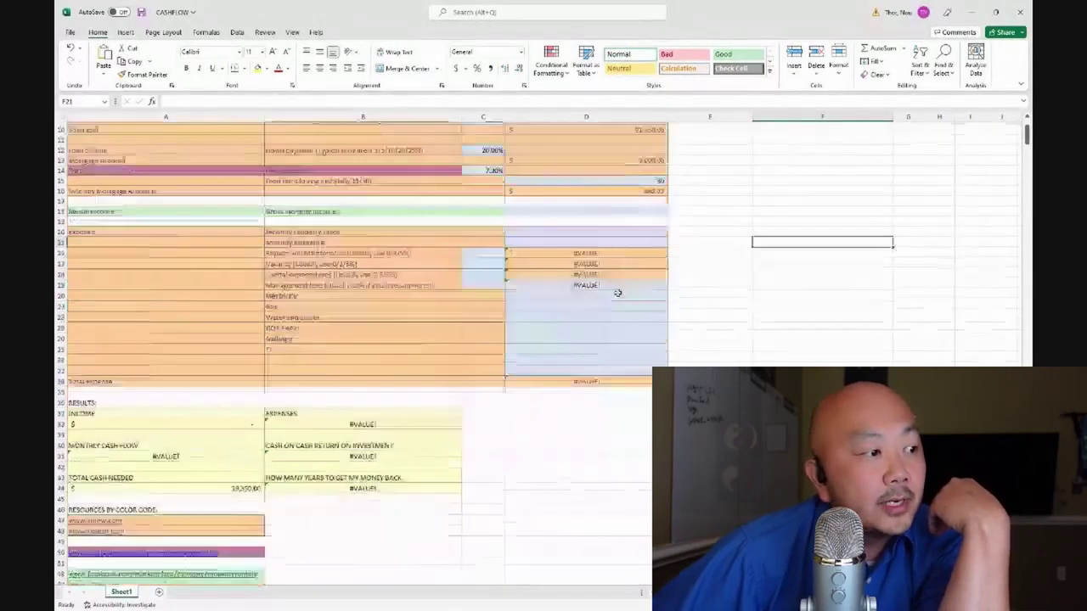
click(971, 12)
click(136, 8)
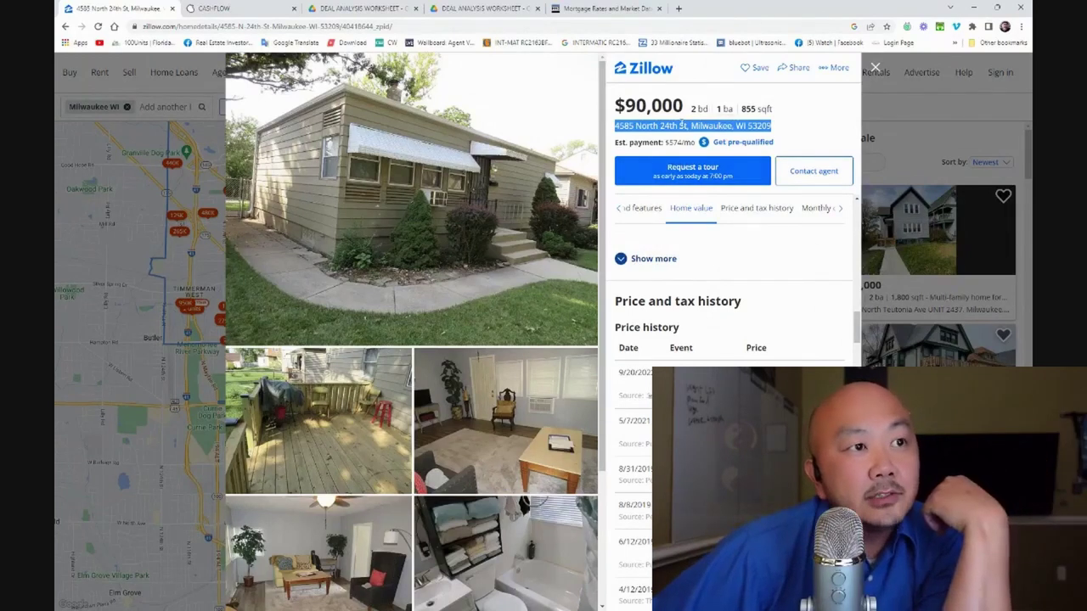
Scroll the listing's section tabs forward and back to survey the available sections
click(845, 212)
click(841, 212)
click(842, 212)
click(841, 212)
click(841, 212)
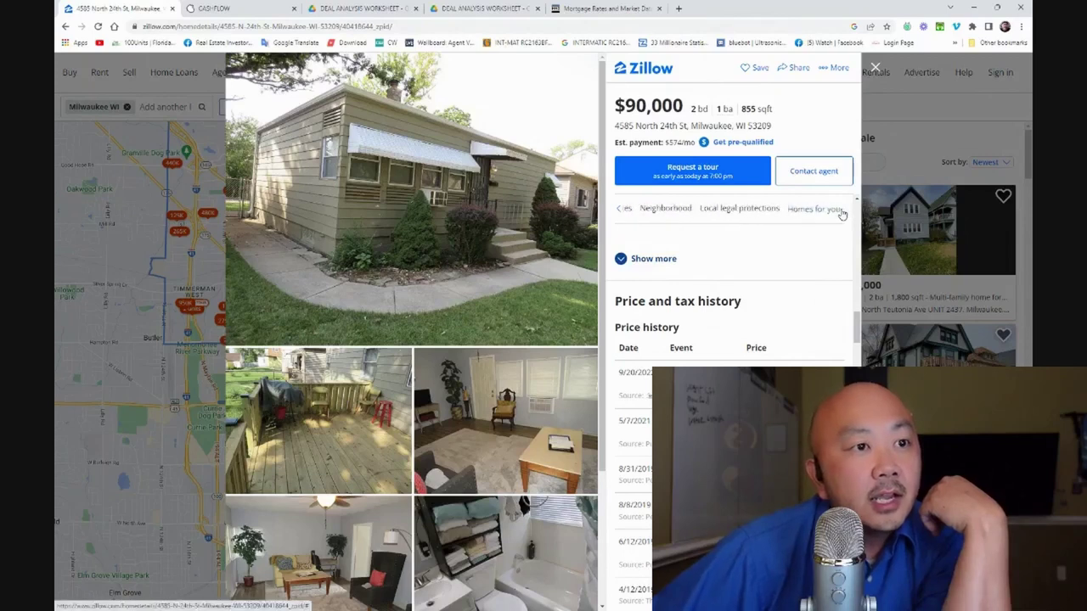
click(618, 212)
click(618, 213)
click(618, 213)
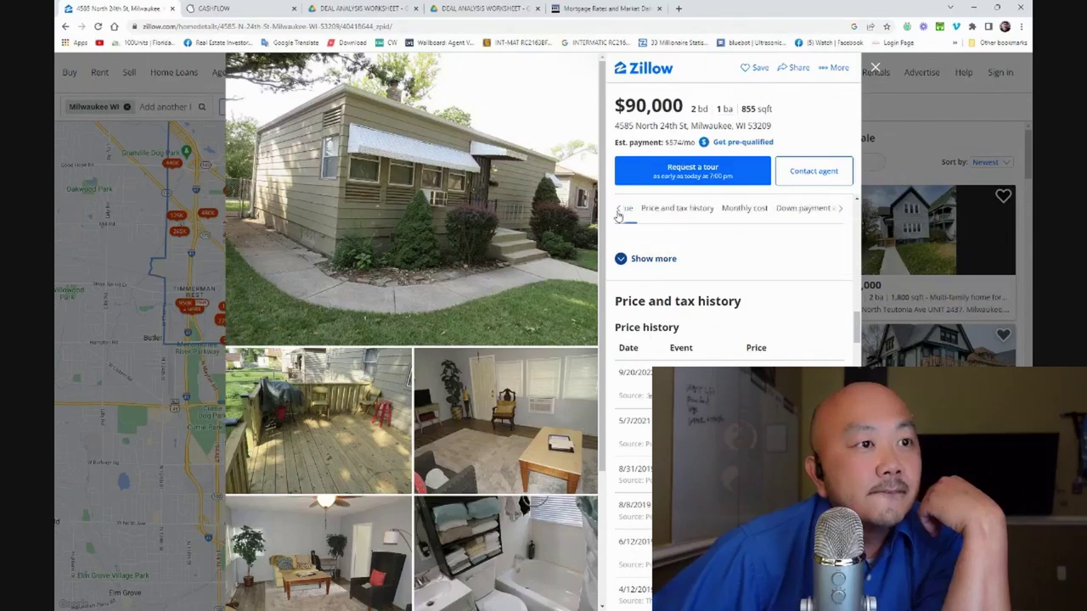
click(619, 214)
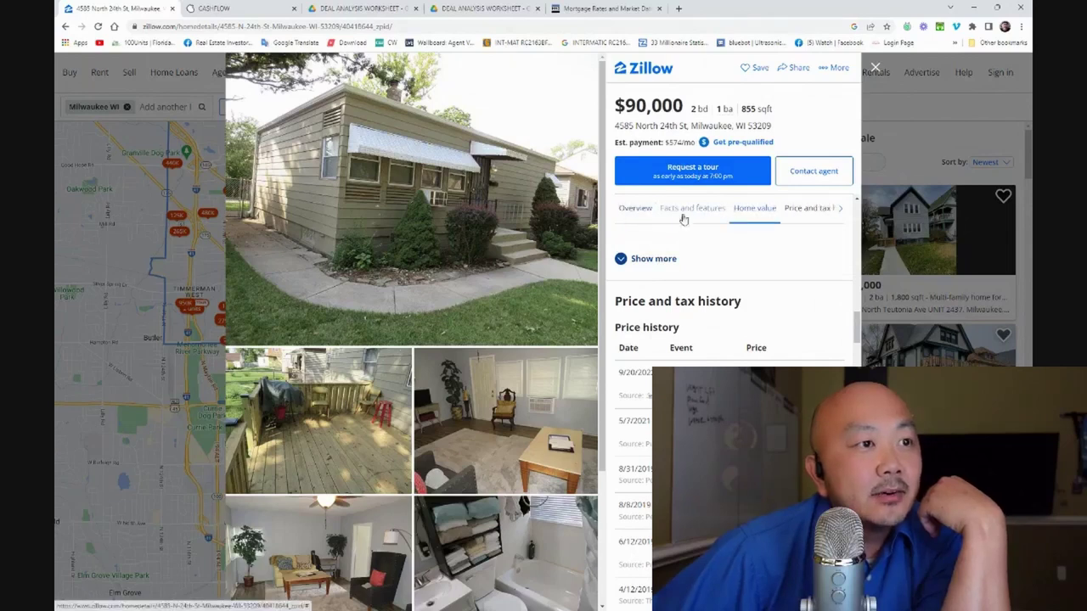
Move through the listing sections to Rental value, showing a $1,025/mo Rent Zestimate
click(634, 209)
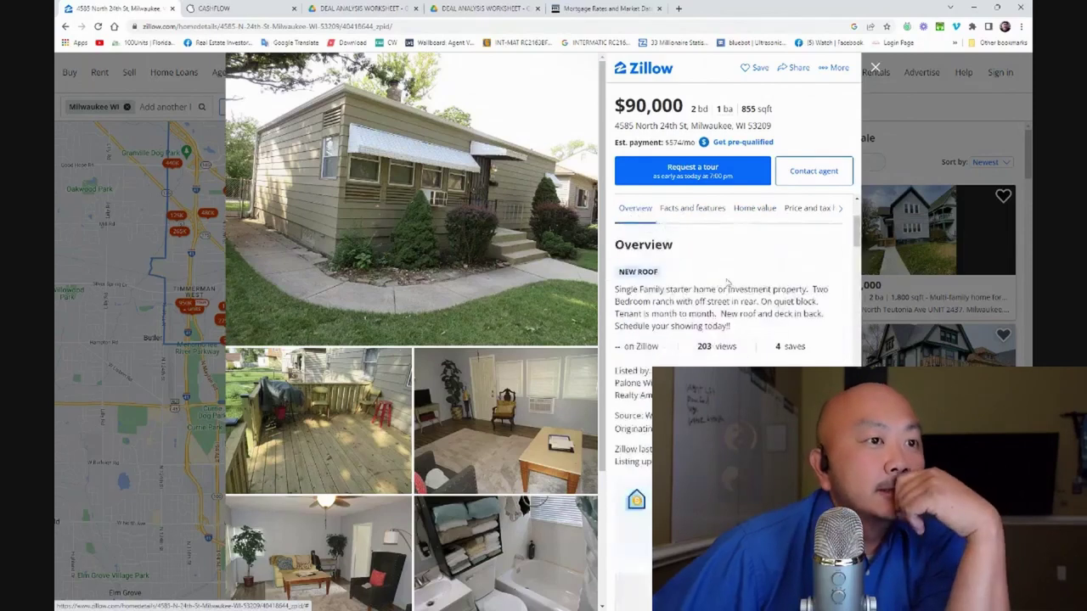
scroll(779, 331, up, 2)
click(700, 226)
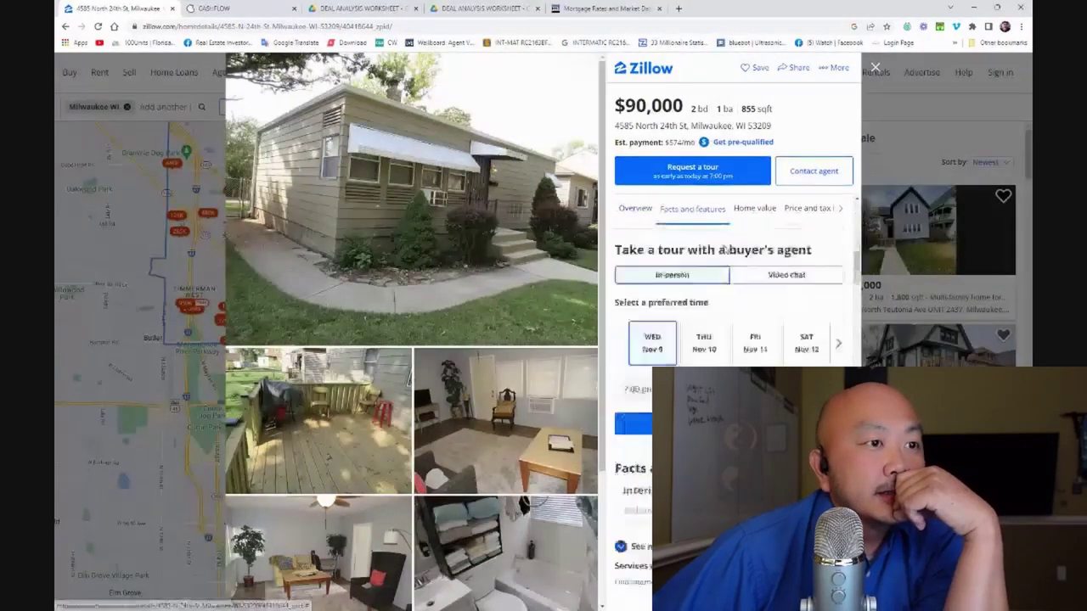
click(752, 212)
click(788, 213)
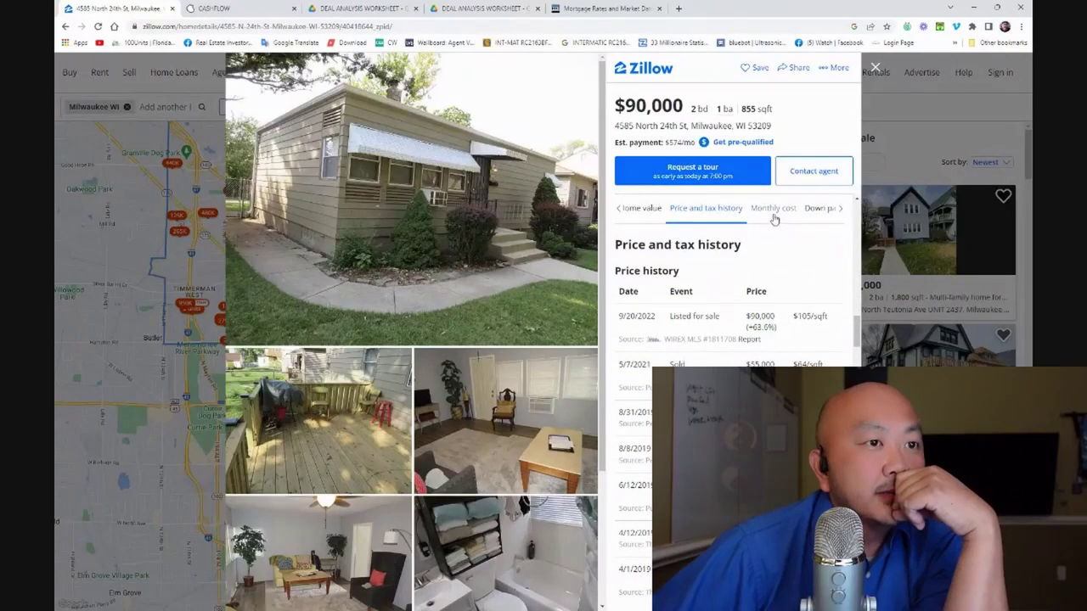
click(840, 209)
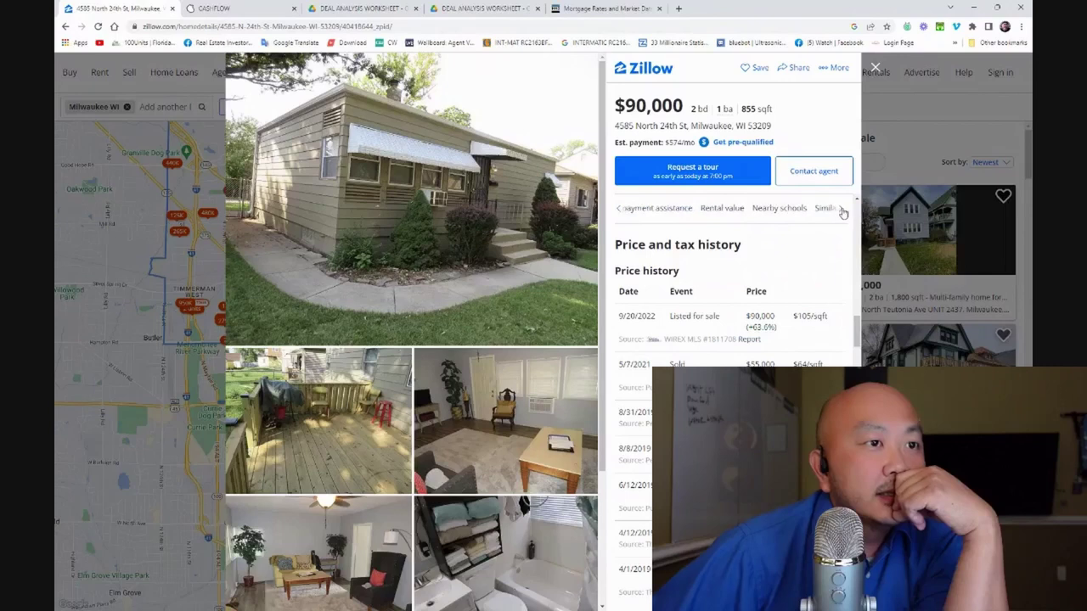
click(722, 209)
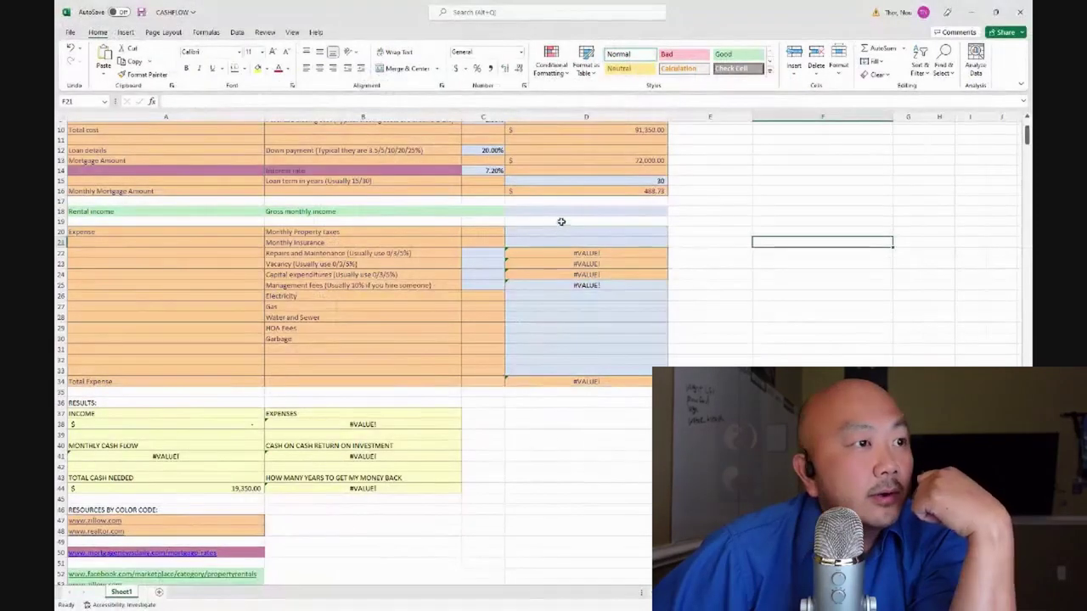
Enter 1025 in D18 so gross monthly income reads $1,025.00
click(561, 222)
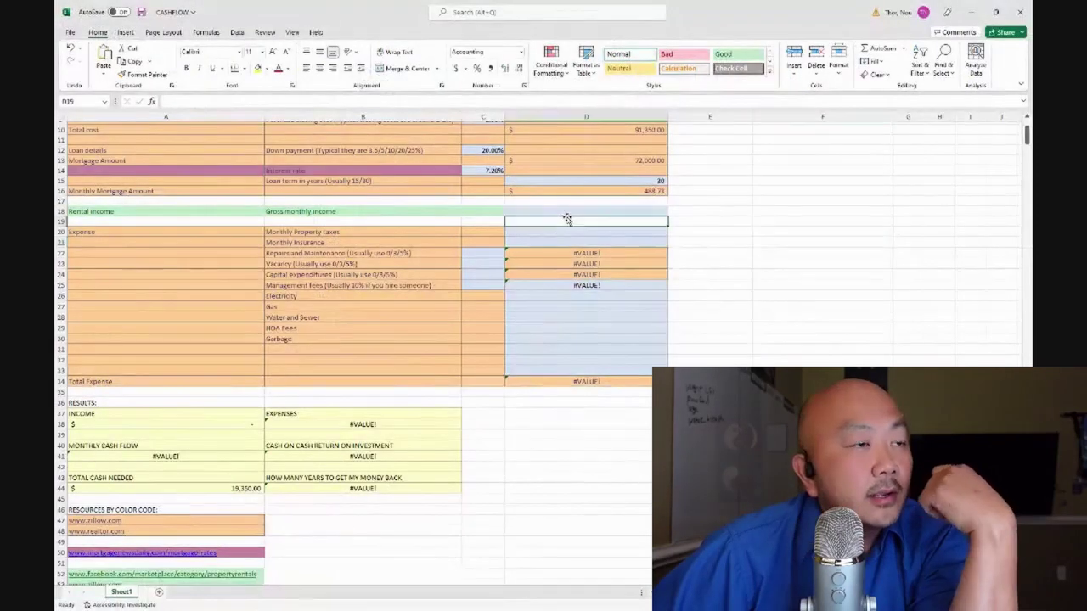
click(571, 211)
text(1)
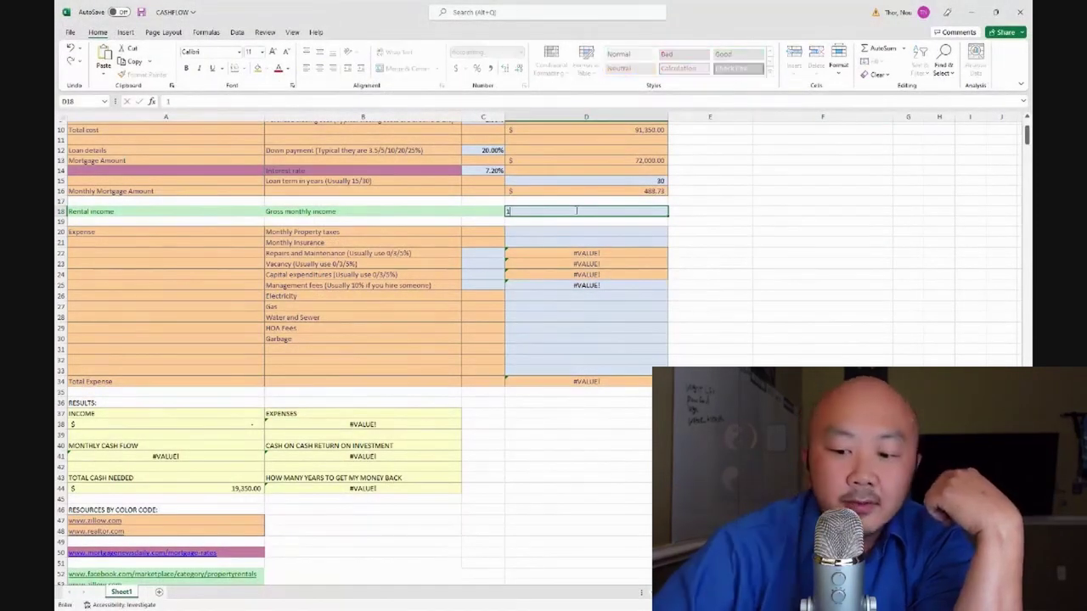
text(025)
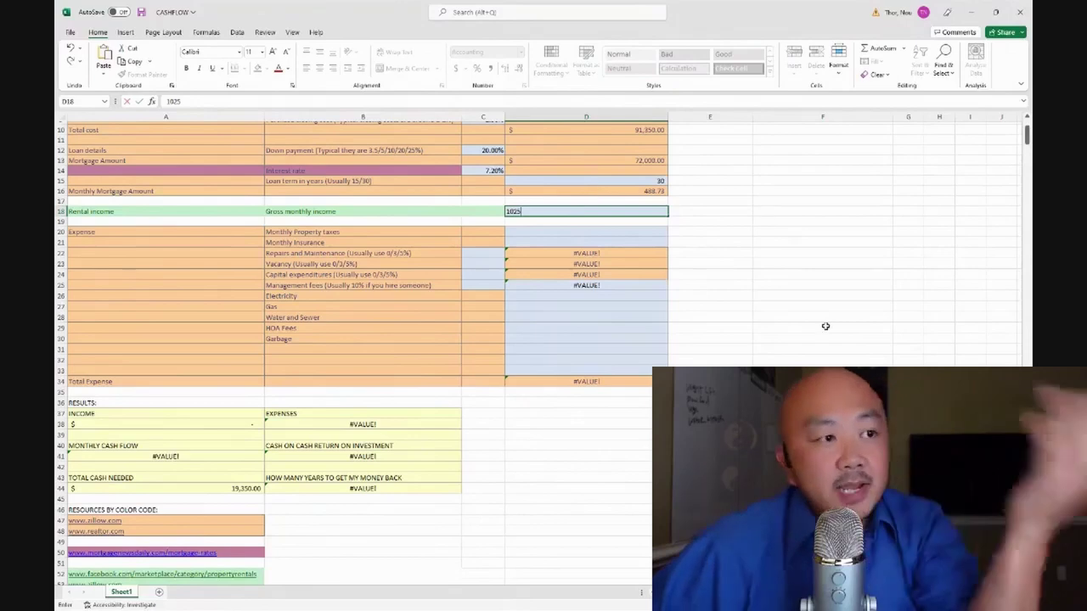
click(800, 291)
scroll(751, 325, down, 2)
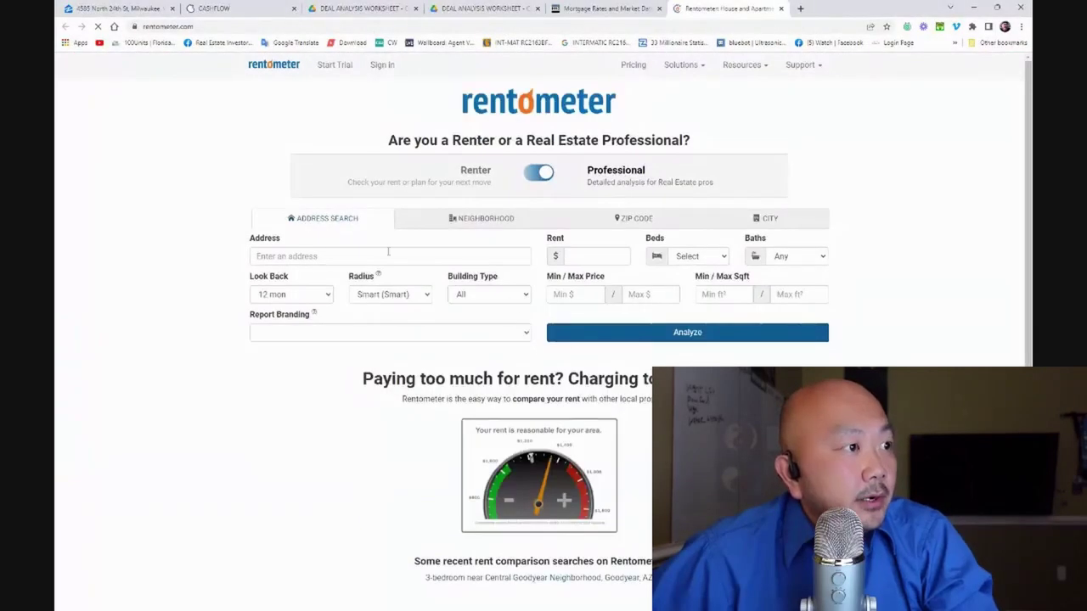
Paste the property's address into Rentometer's address field, cross-checking the Zillow listing
click(390, 251)
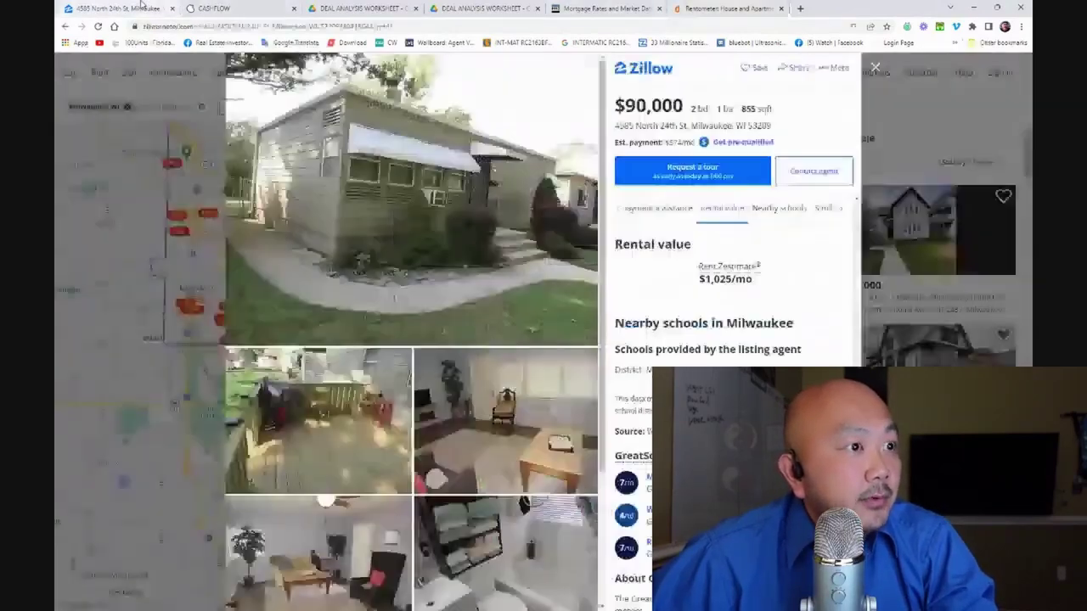
click(140, 7)
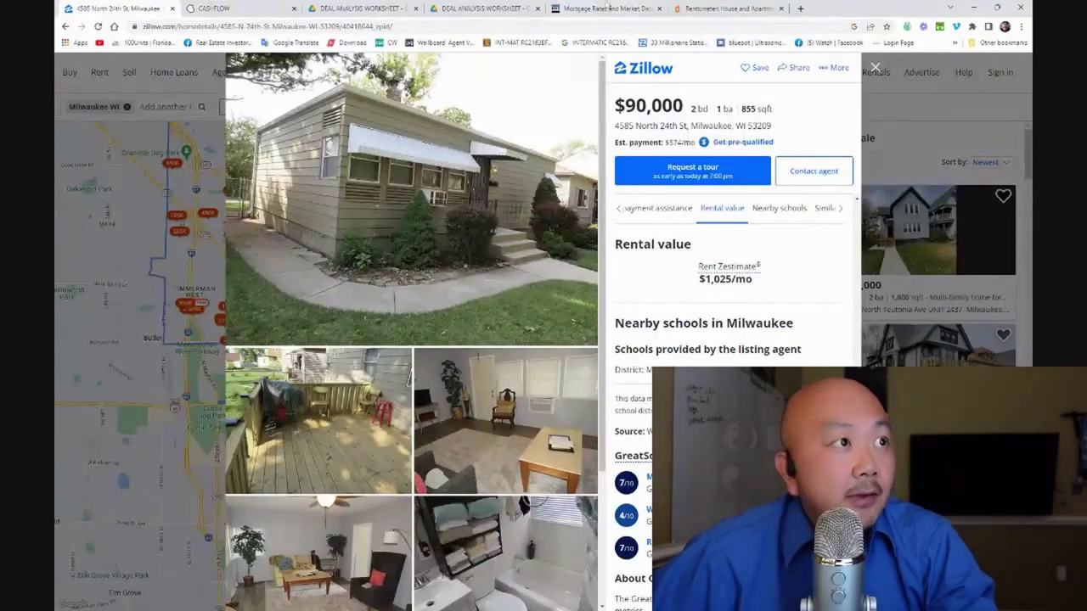
click(688, 7)
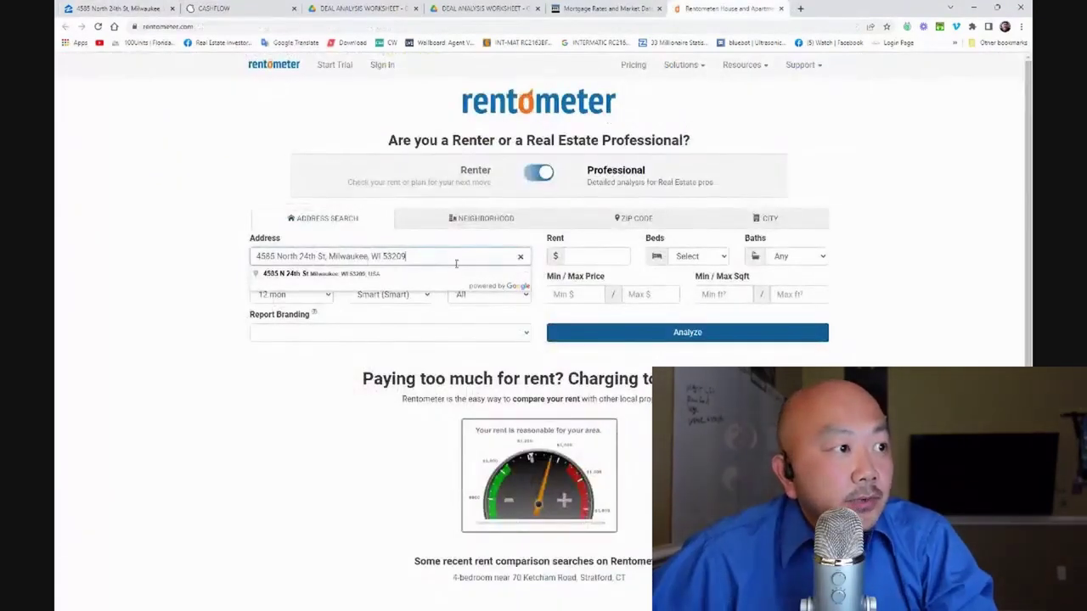
Run the rent analysis with $1000 rent, 2 beds and 1 bath only
click(602, 256)
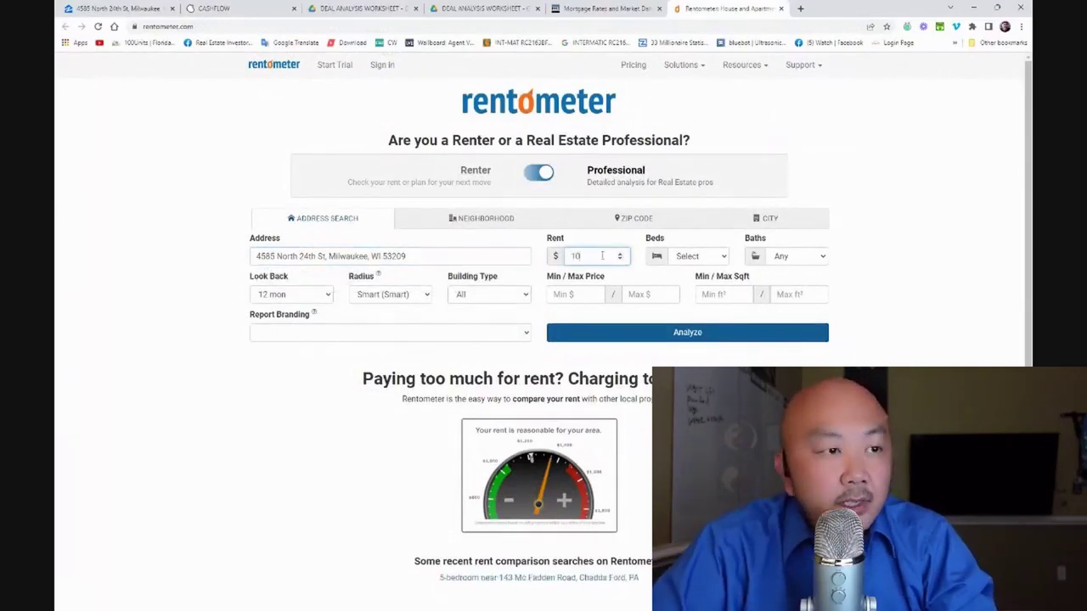
text(1000)
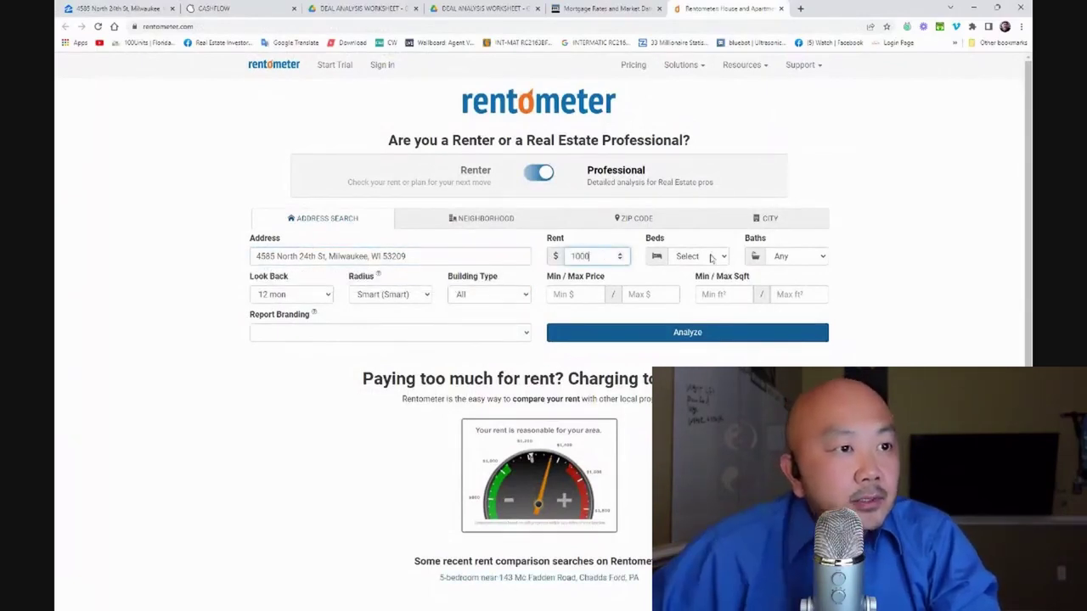
click(698, 256)
click(697, 303)
click(776, 258)
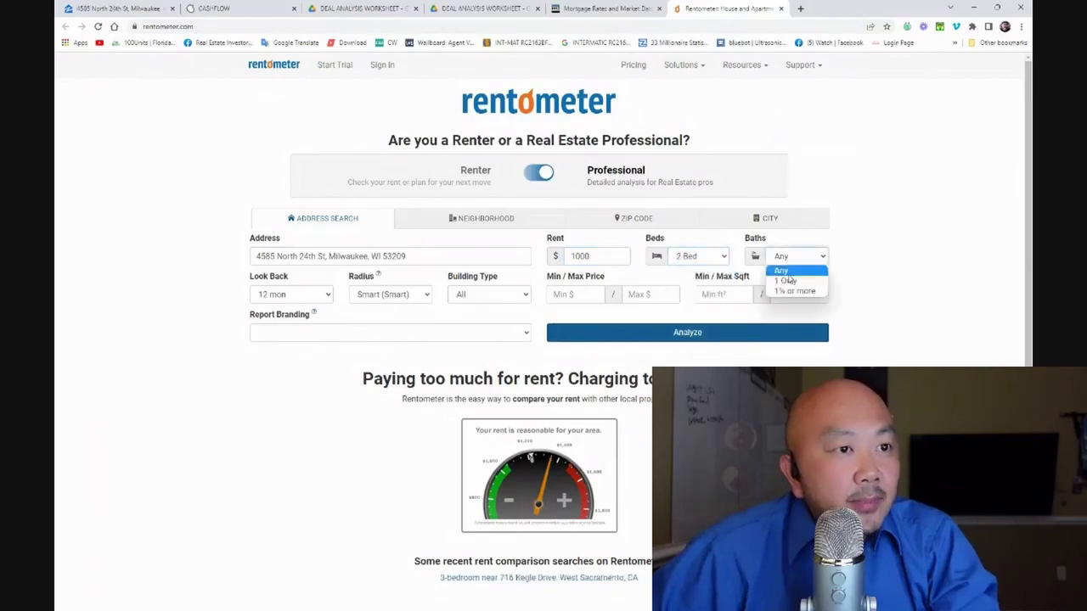
click(790, 281)
click(703, 334)
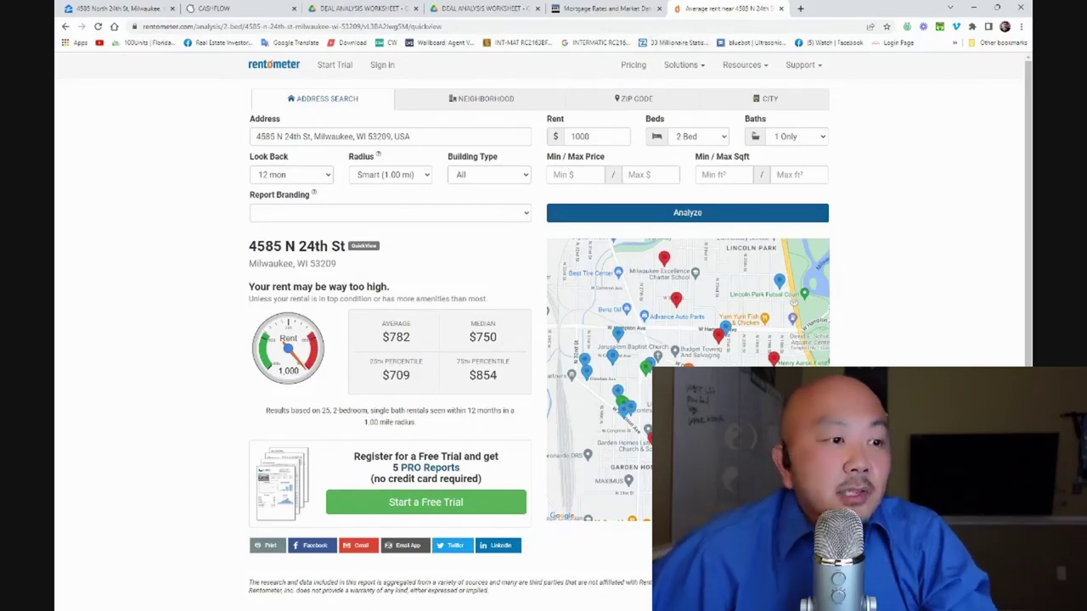
Try $750 as the gross monthly income in D18
key(alt+Tab)
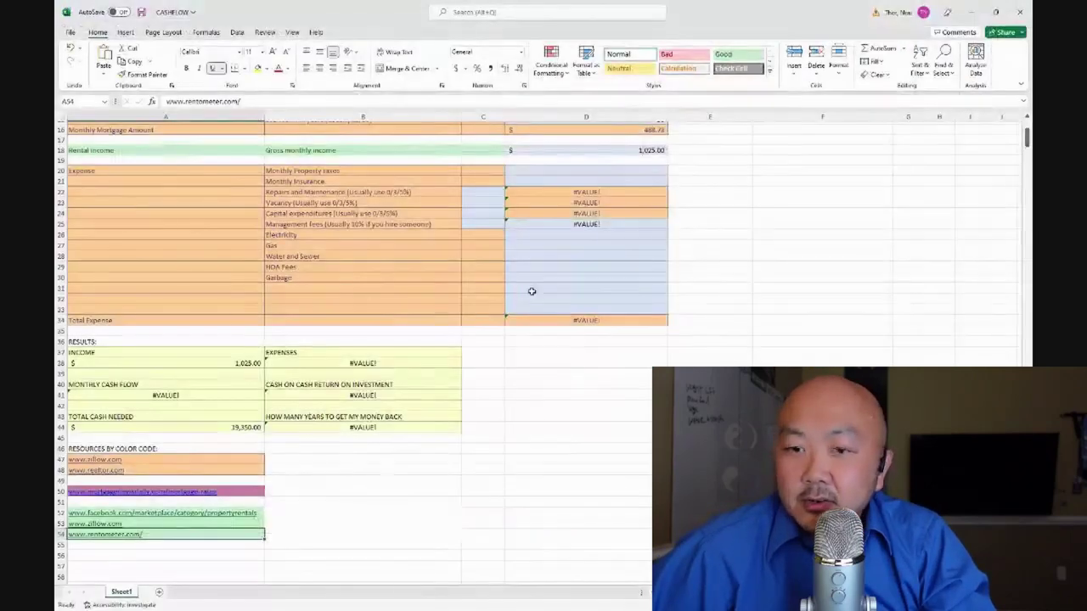
click(652, 154)
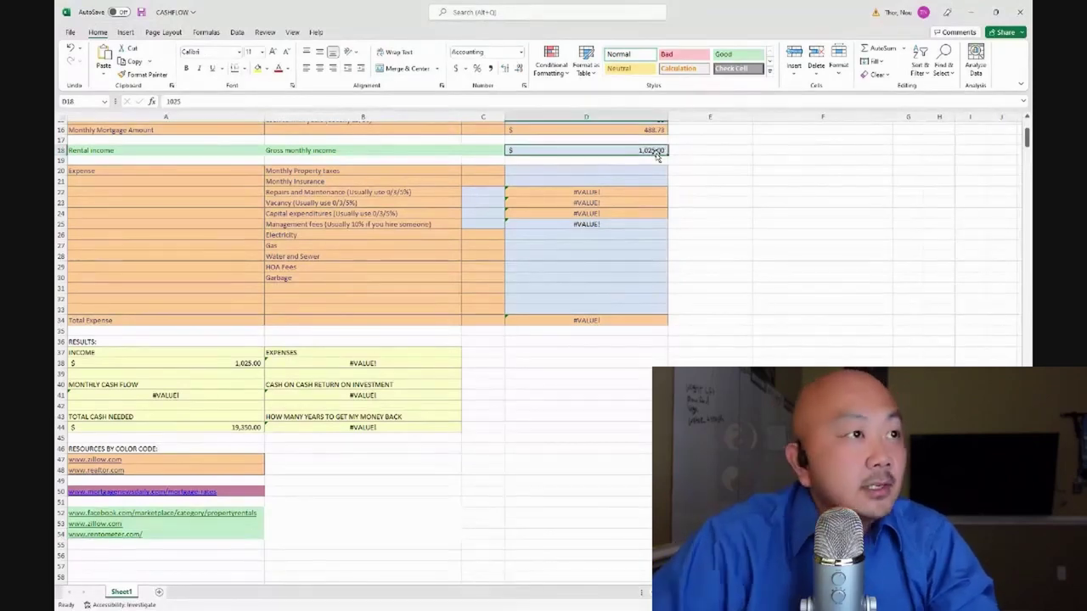
text(750)
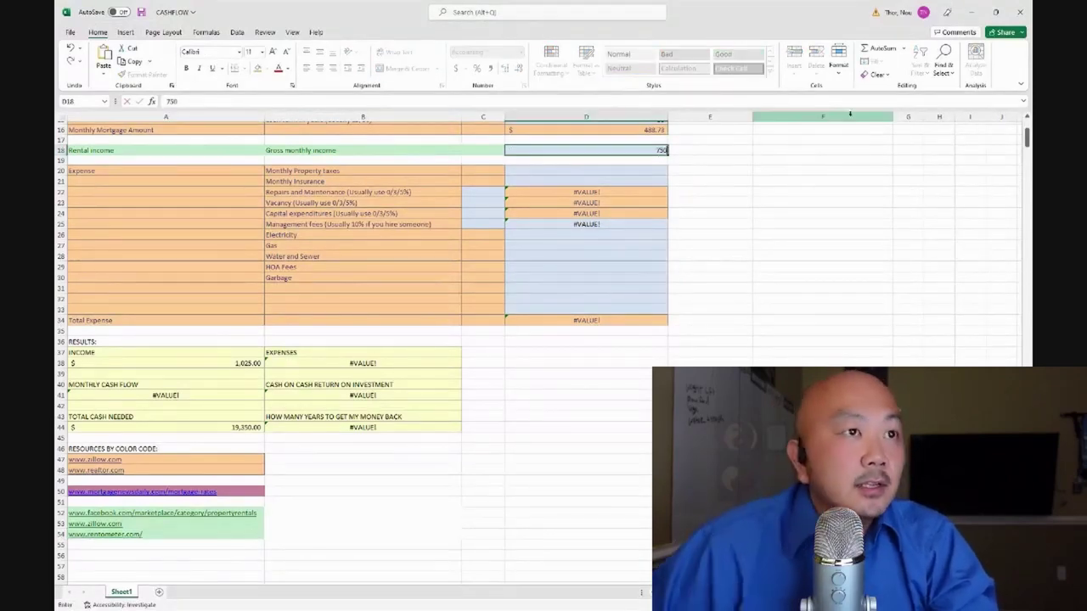
click(998, 11)
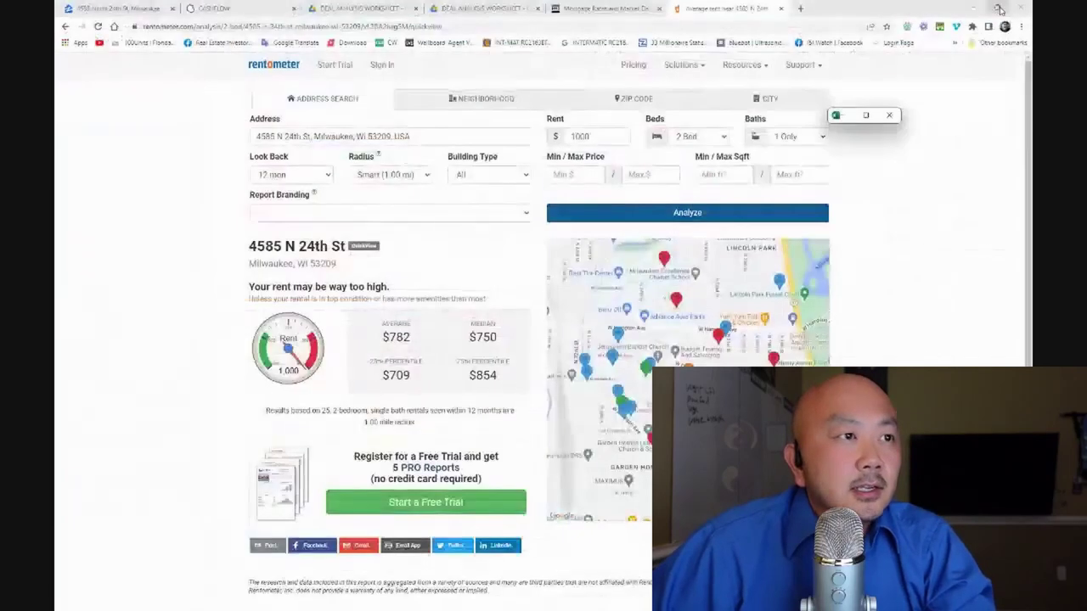
click(867, 115)
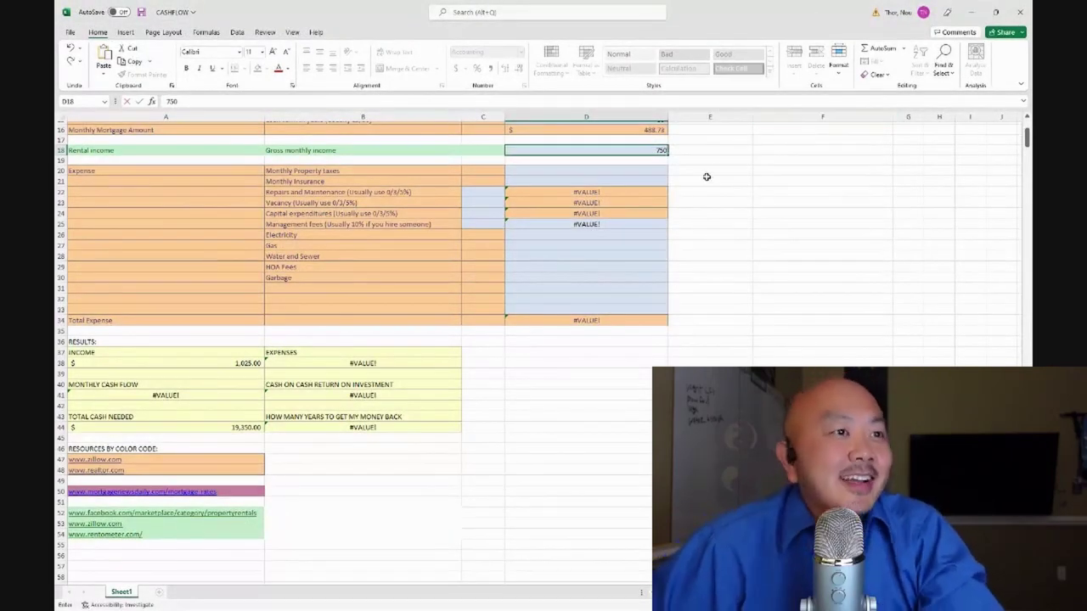
click(773, 191)
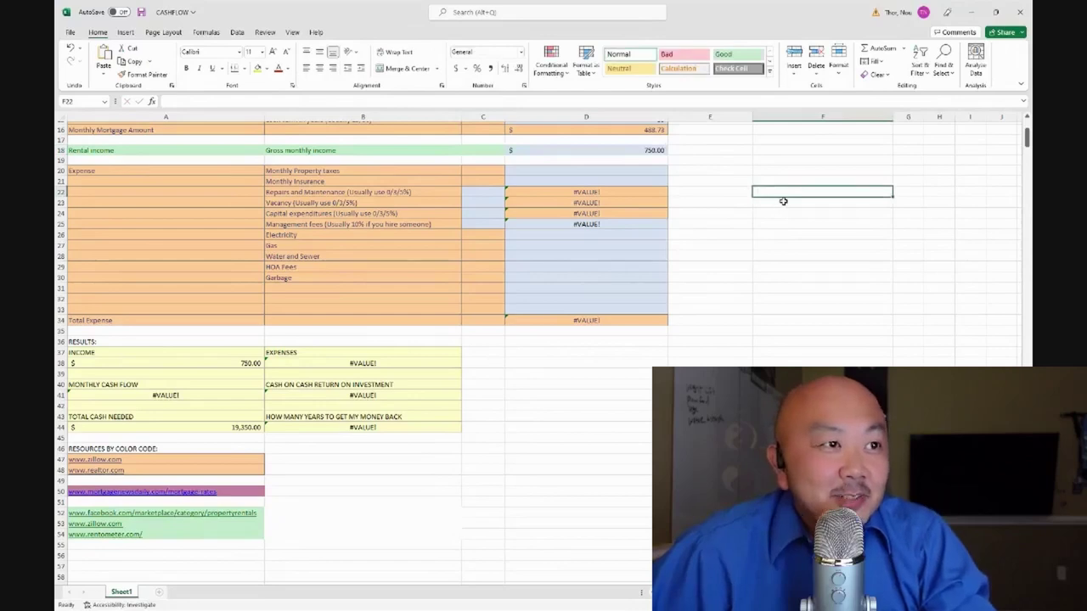
scroll(783, 201, up, 4)
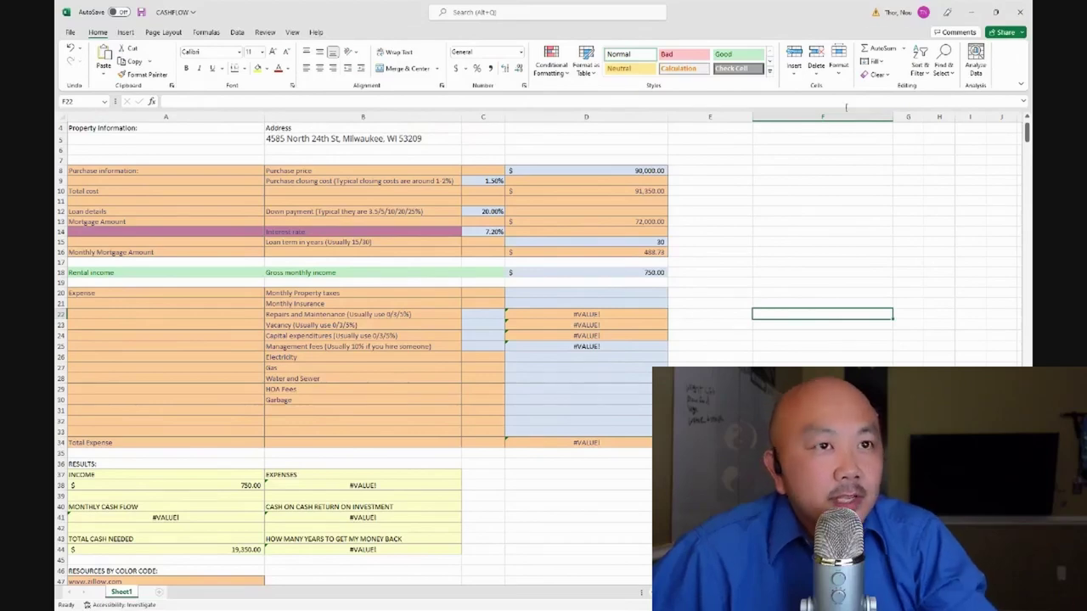
Recheck the Zillow listing, then restore gross monthly income to $1,025
click(974, 13)
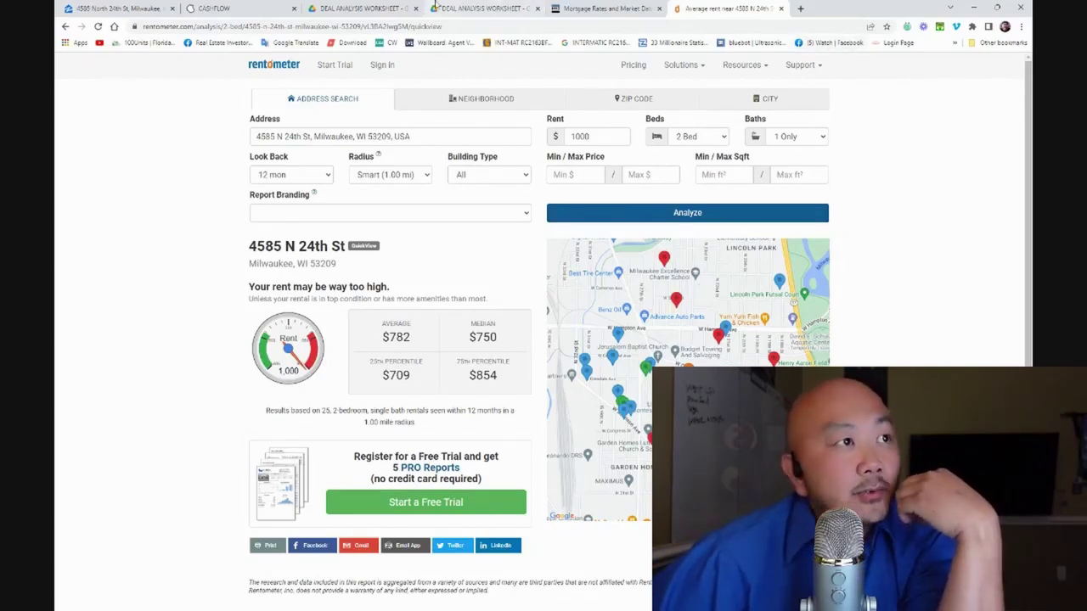
click(128, 9)
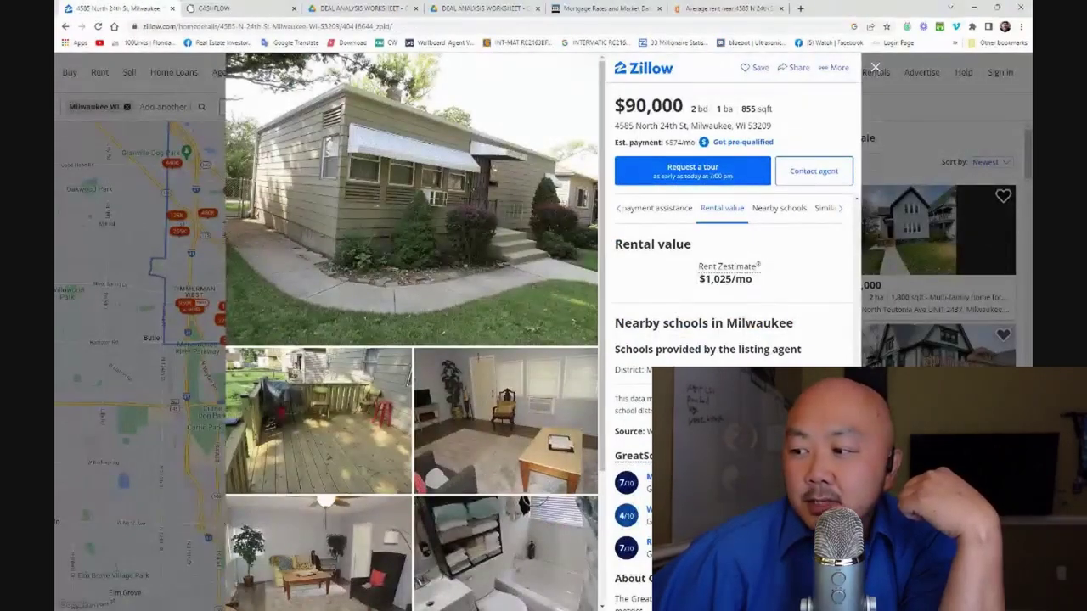
key(alt+Tab)
click(644, 271)
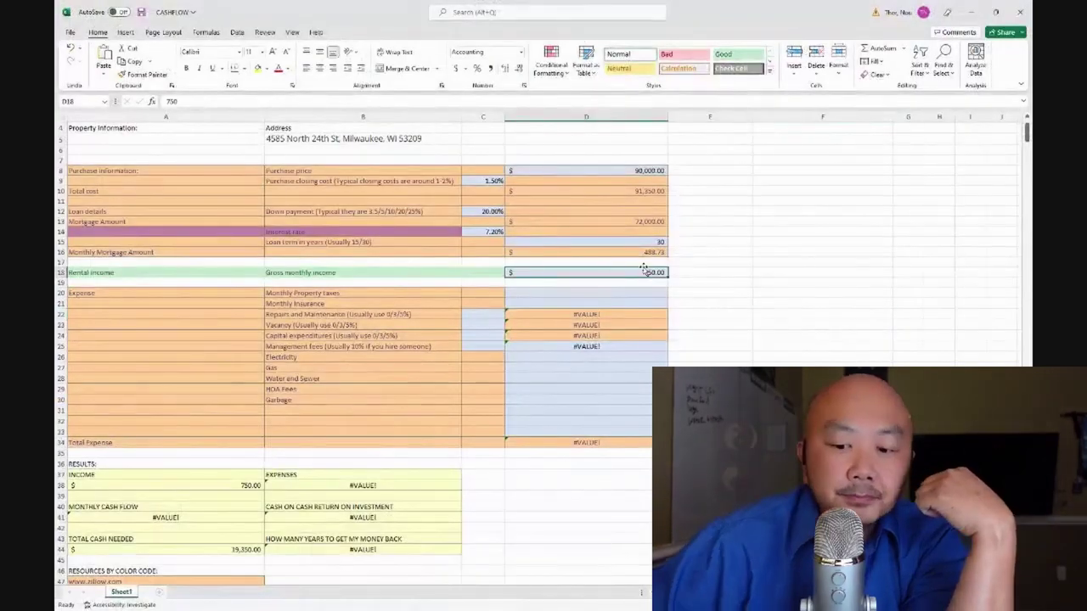
text(1025)
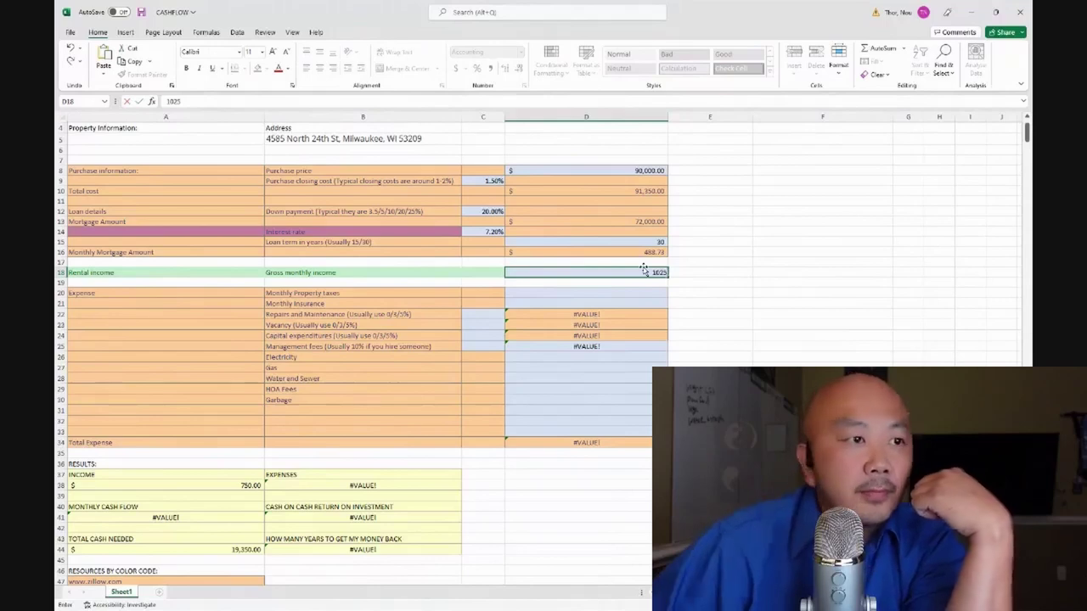
click(716, 305)
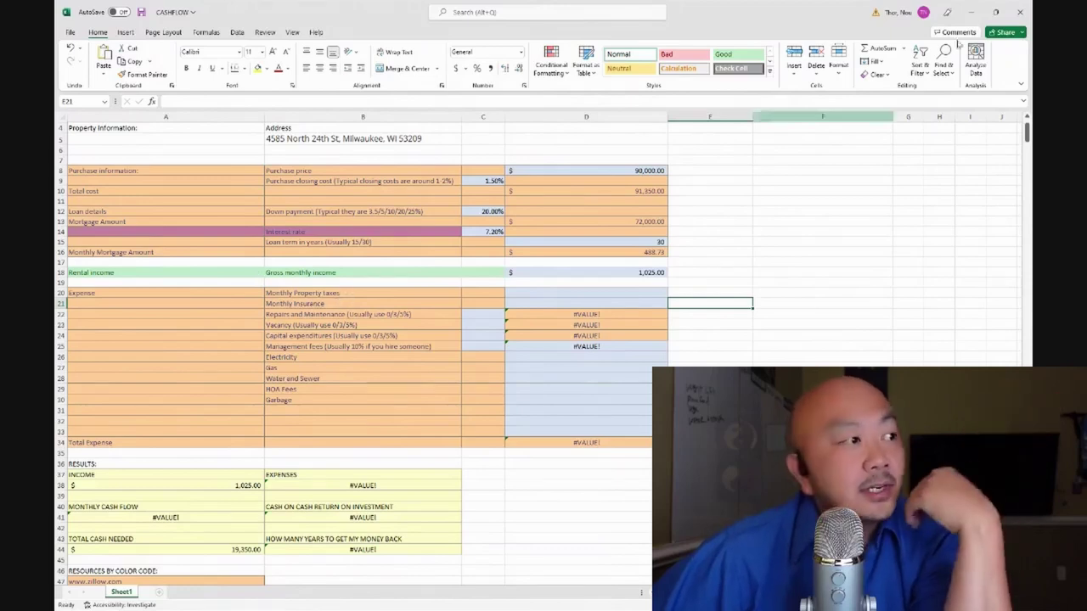
Show the Zillow listing's home value history and scroll to its $699 monthly cost
click(971, 11)
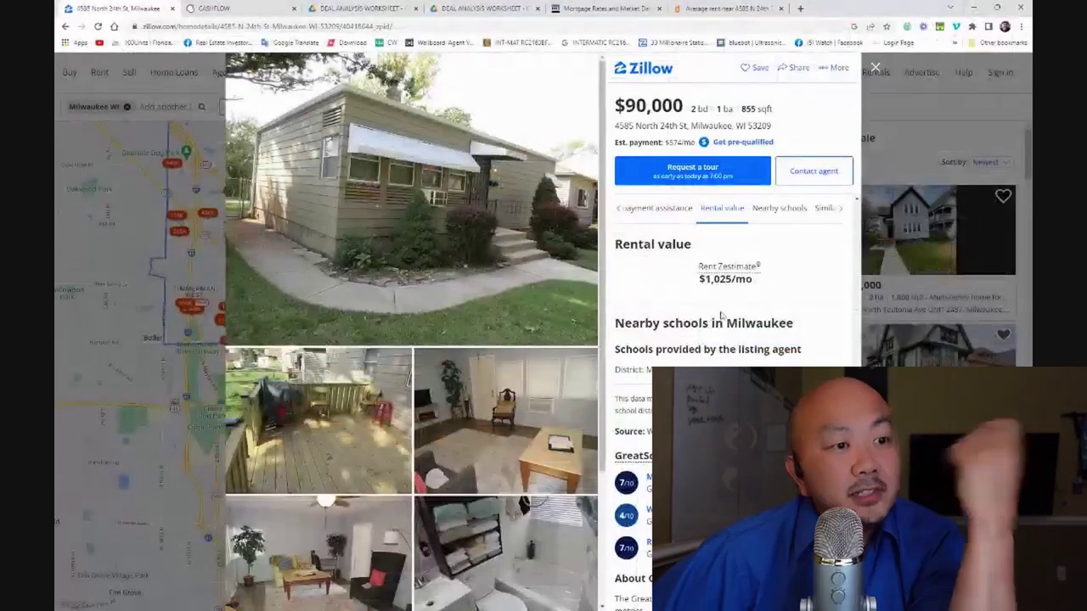
click(626, 212)
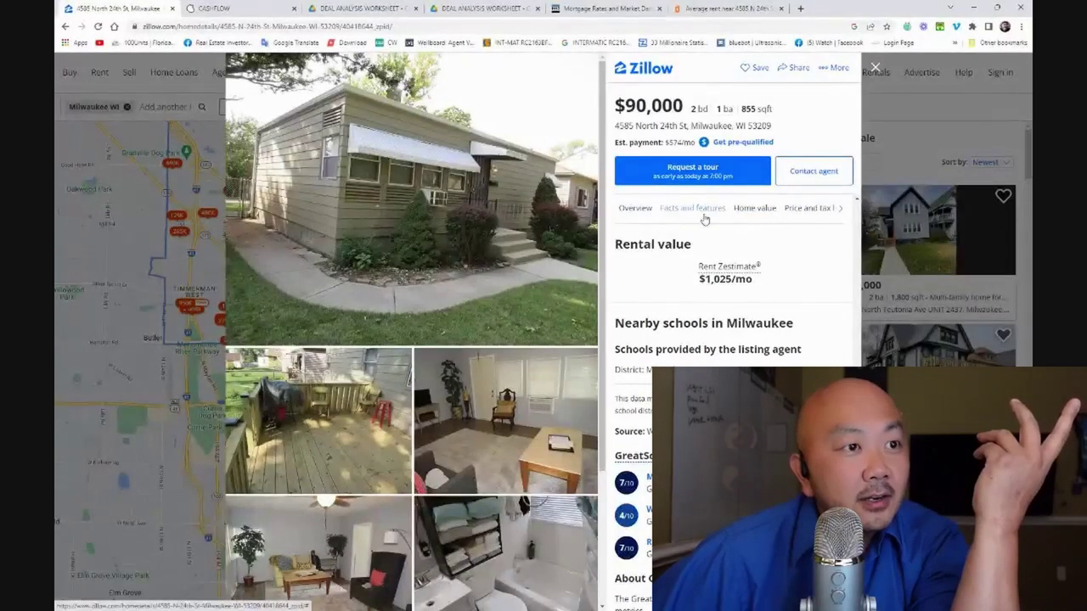
click(752, 210)
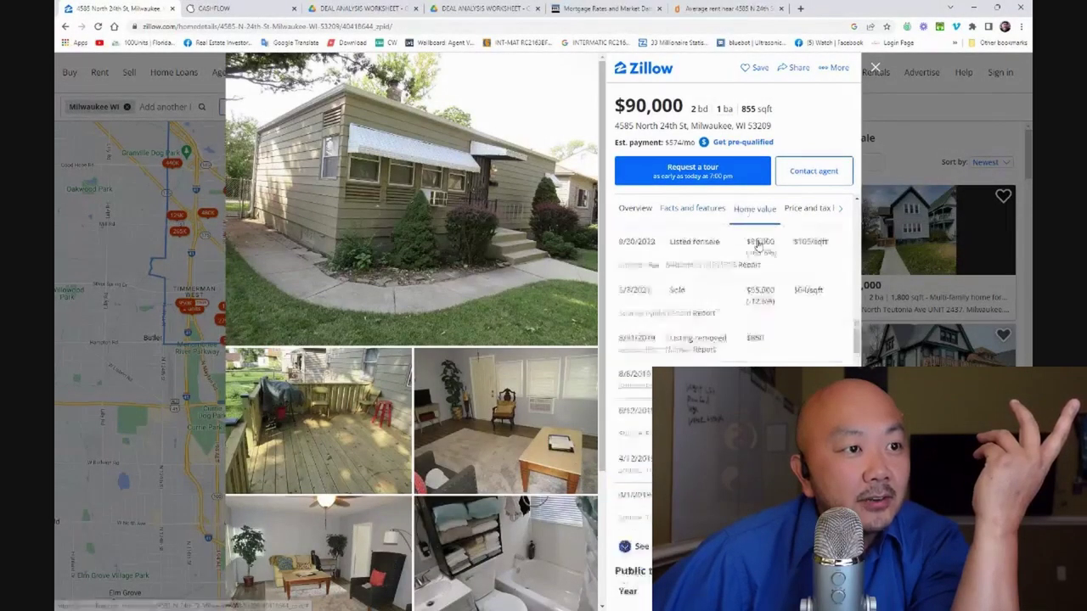
scroll(758, 240, down, 5)
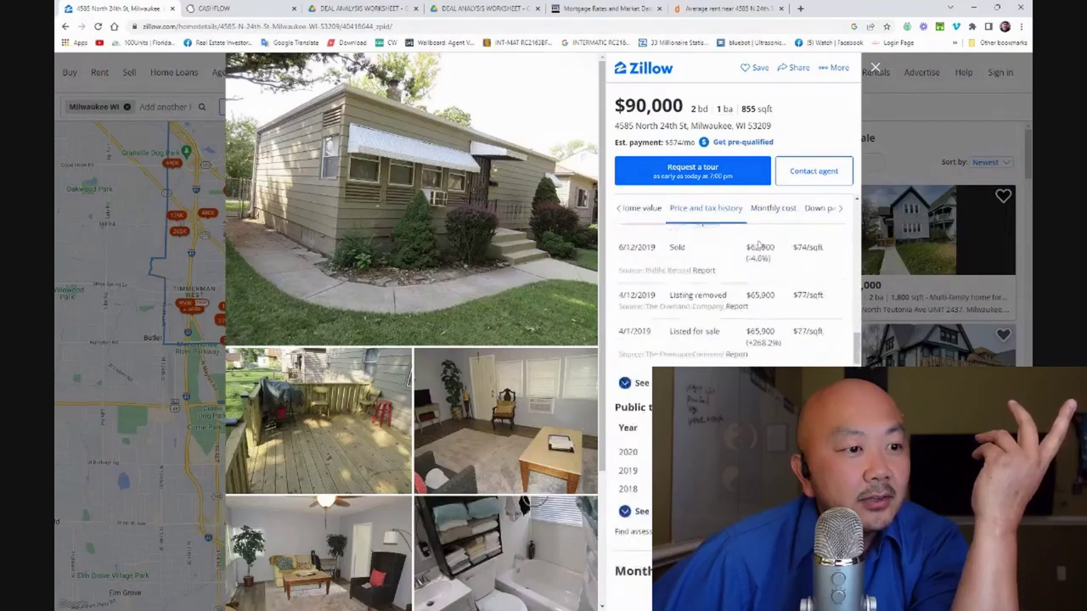
scroll(805, 304, down, 1)
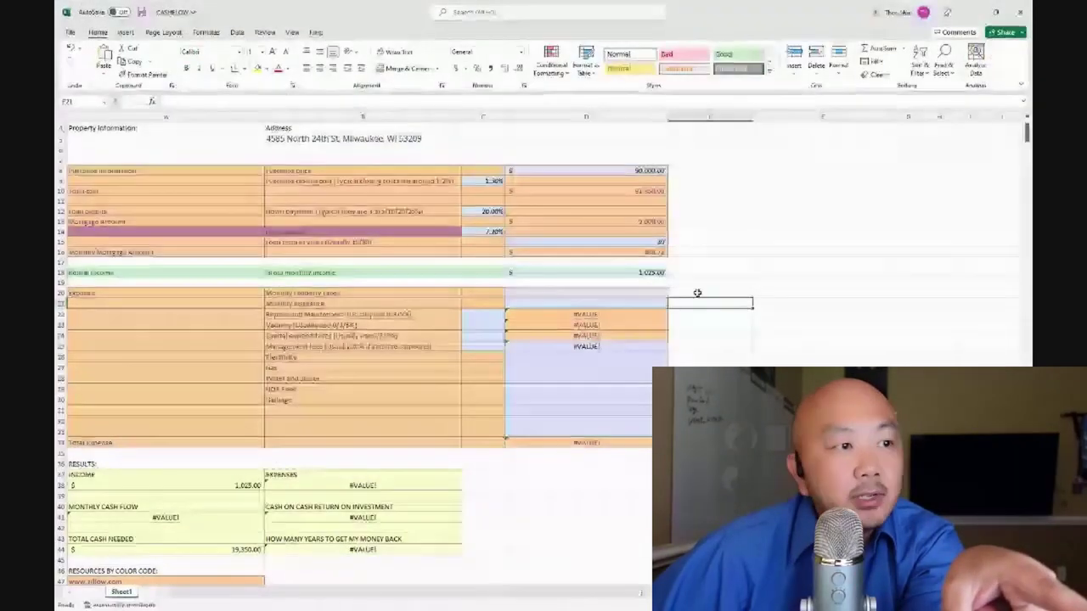
Enter $194 monthly property taxes in D20 and $32 monthly insurance in D21
click(586, 293)
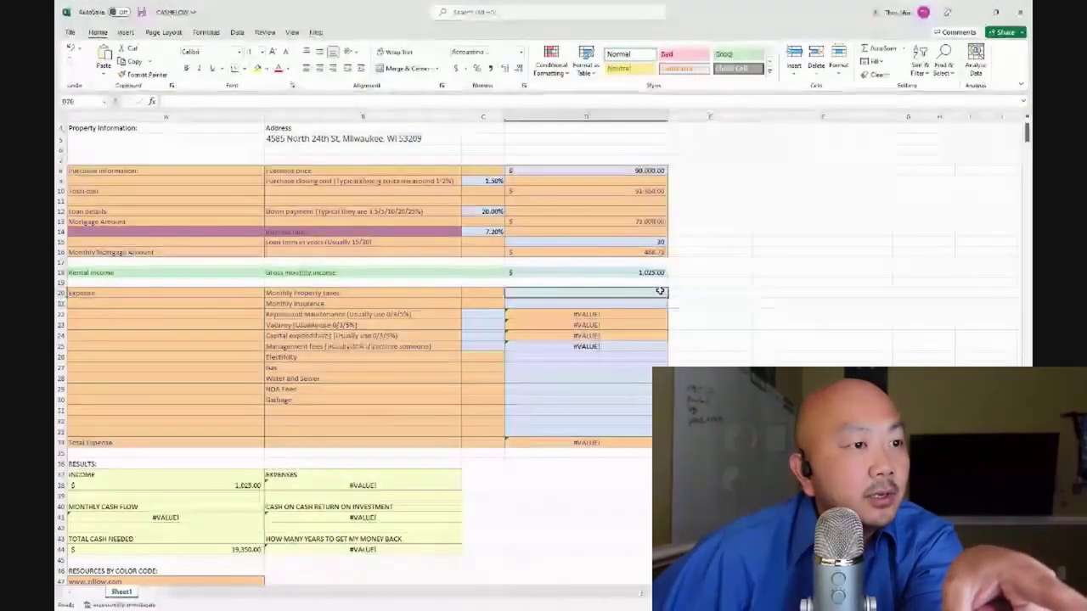
text(194)
click(732, 303)
click(975, 14)
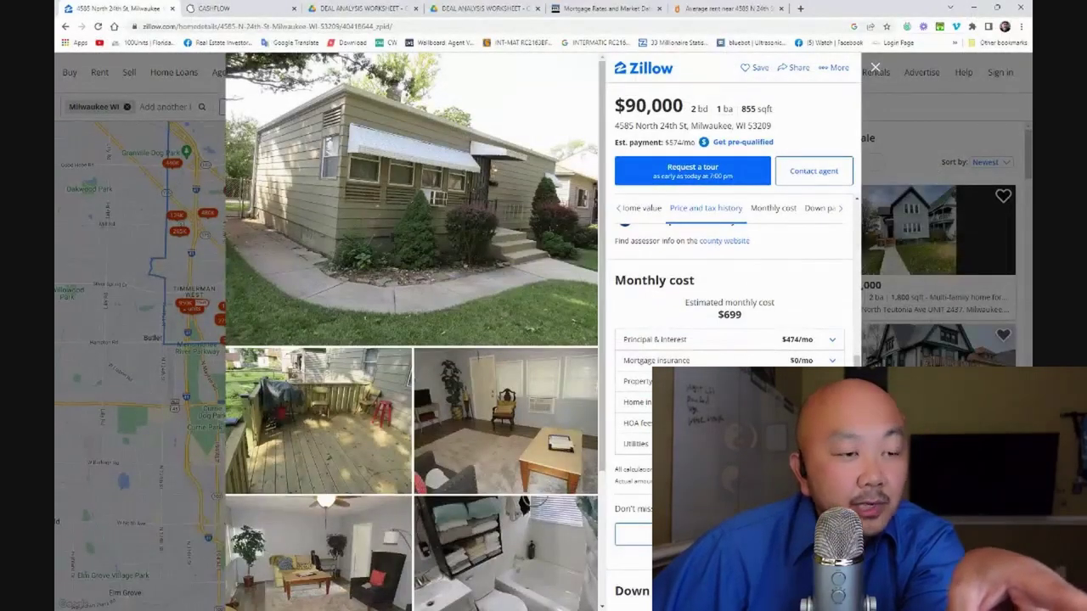
key(alt+Tab)
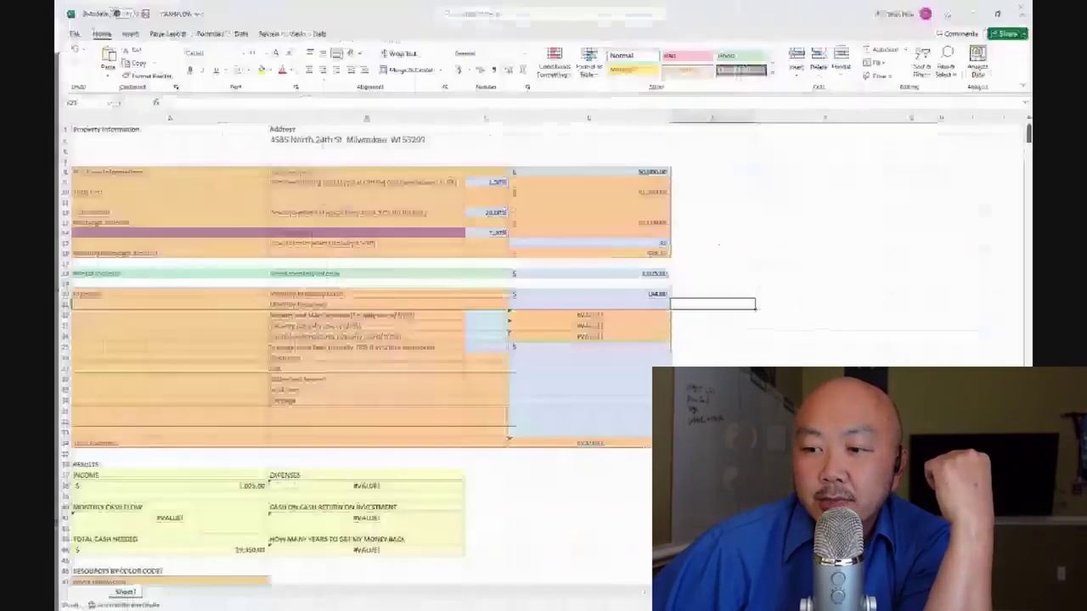
click(632, 308)
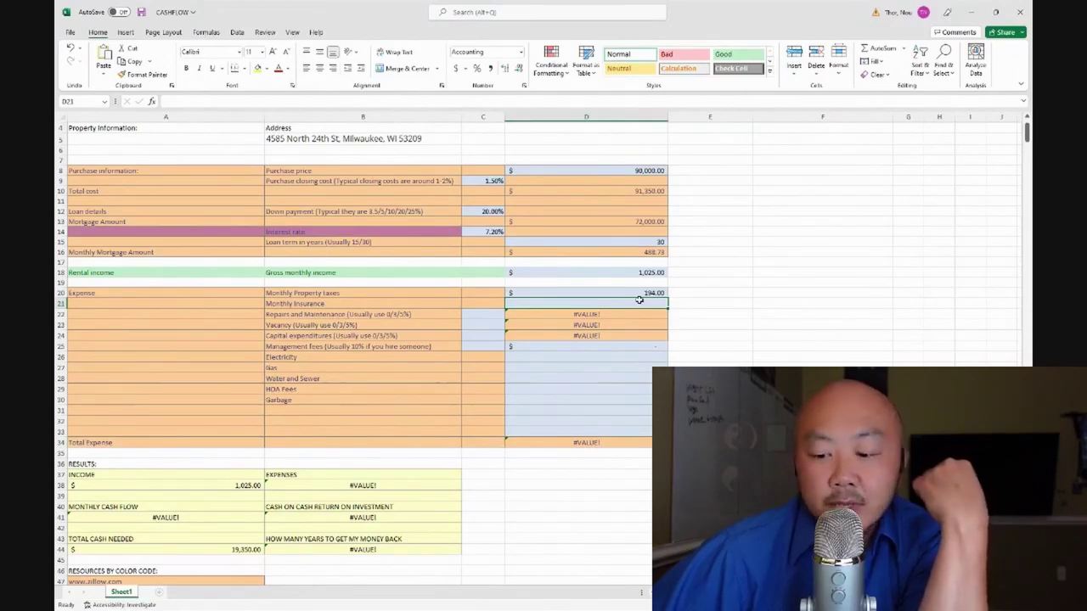
text(32)
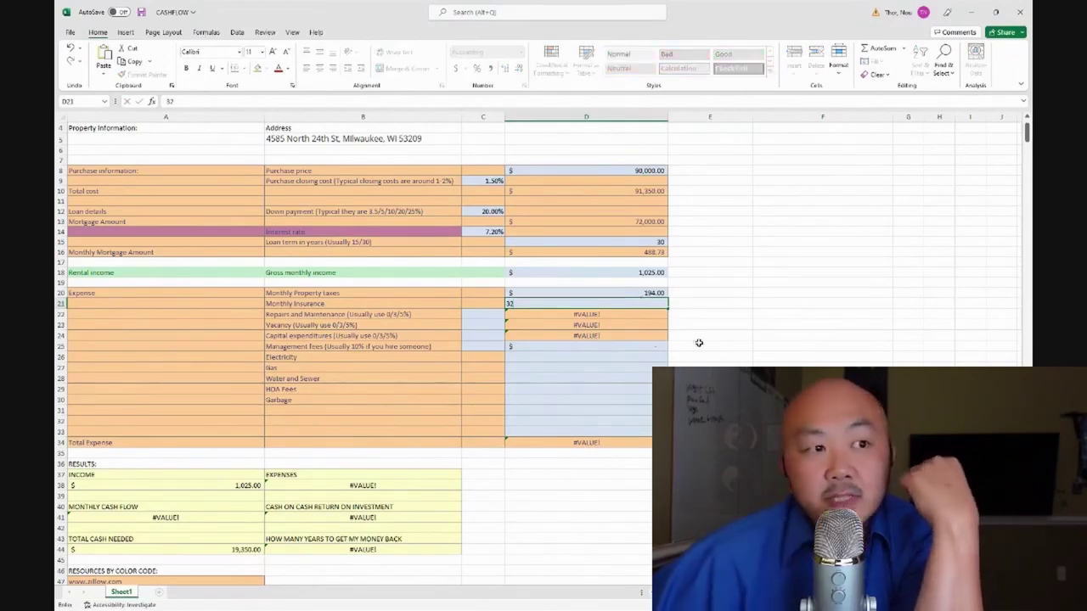
click(828, 343)
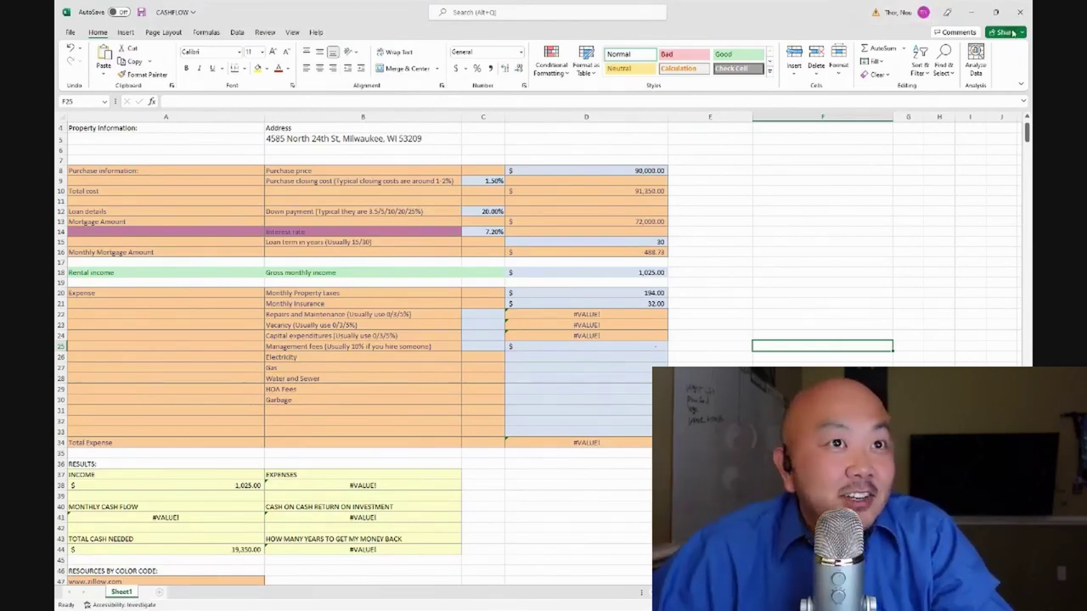
click(972, 13)
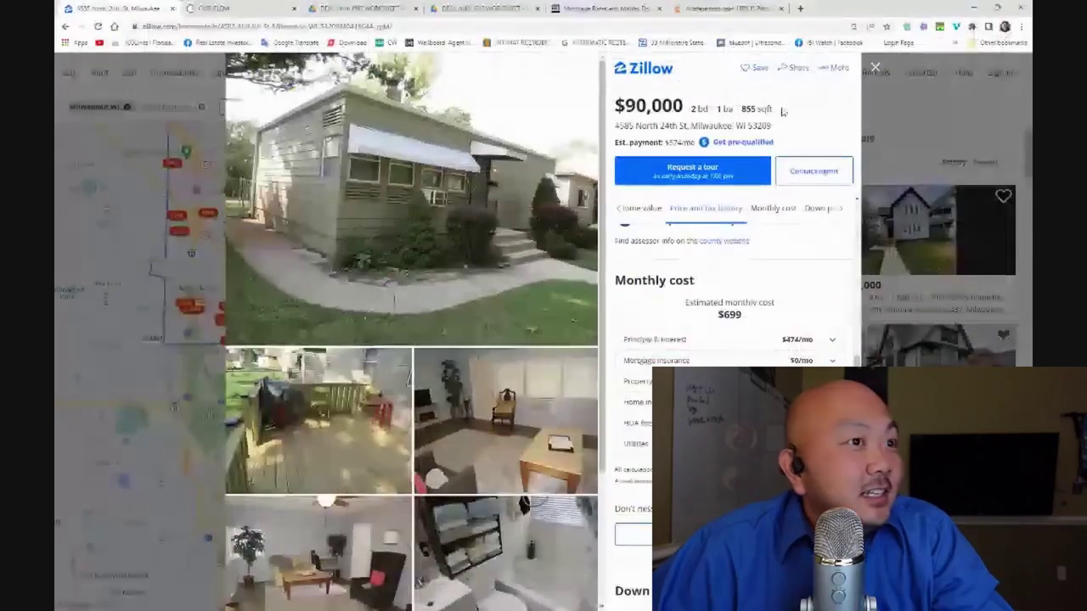
click(631, 211)
click(632, 212)
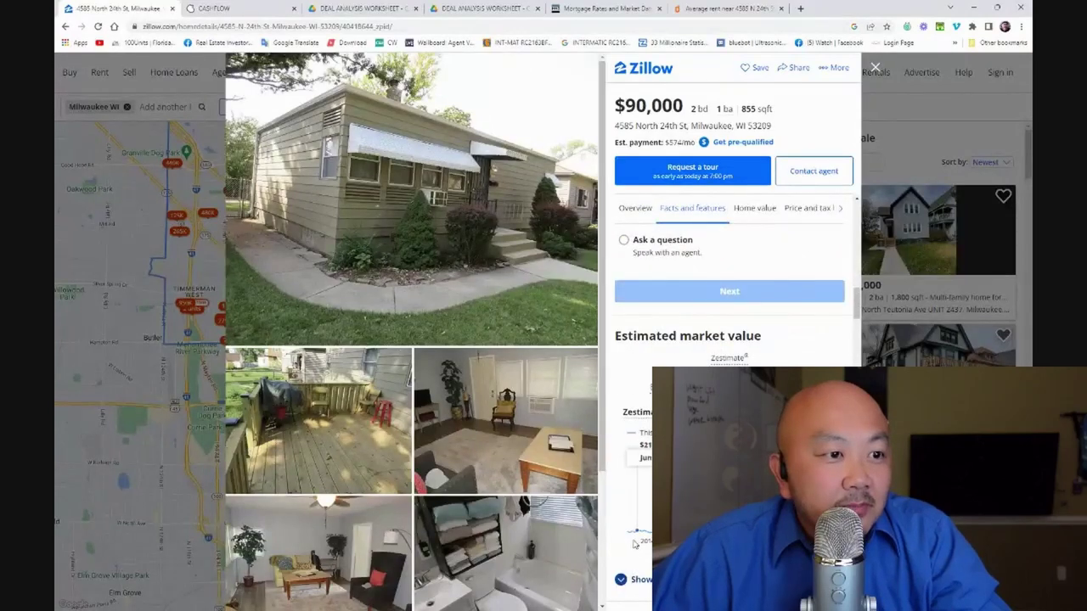
scroll(634, 544, down, 5)
scroll(633, 544, down, 4)
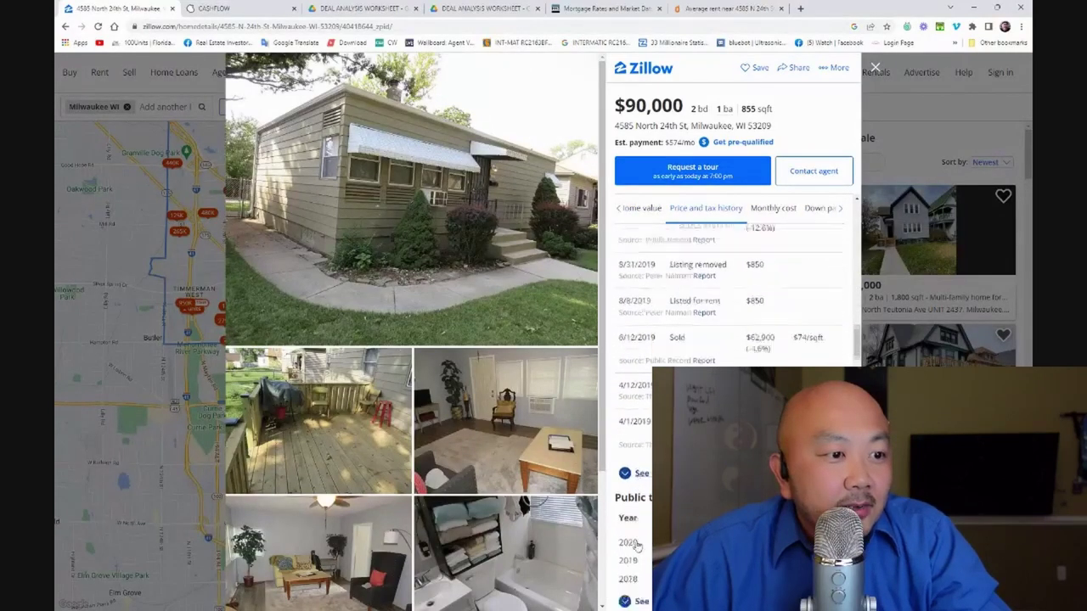
scroll(636, 545, up, 8)
scroll(636, 545, up, 10)
scroll(637, 545, up, 5)
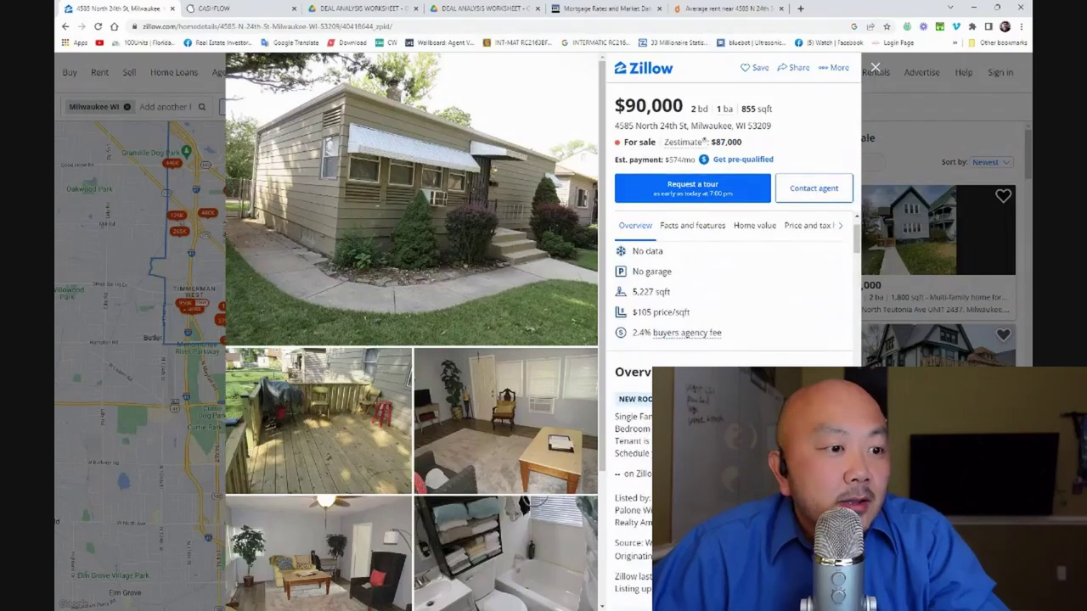
scroll(637, 546, up, 1)
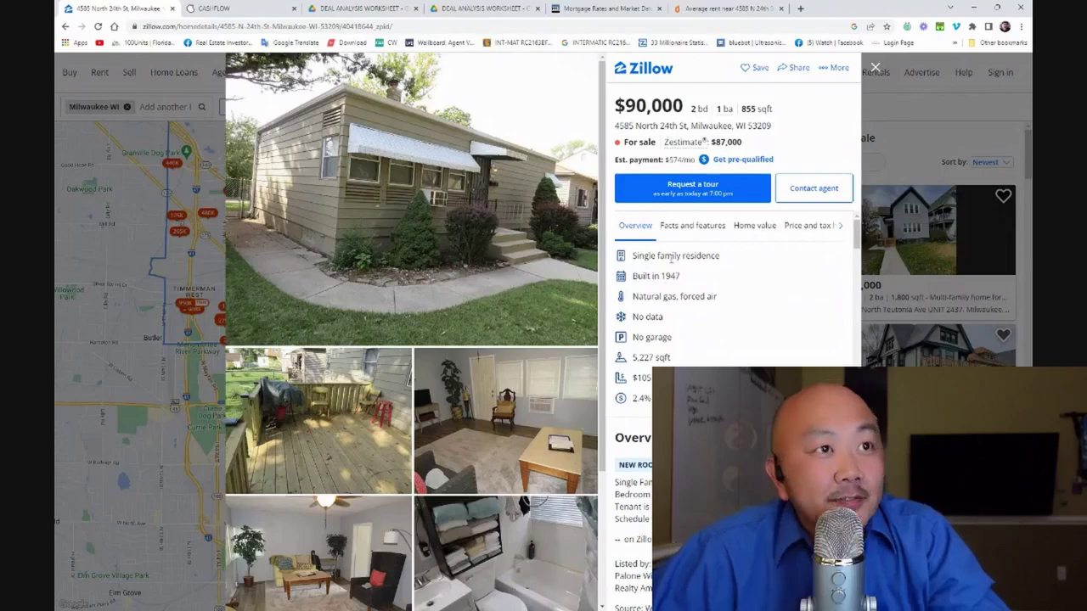
click(720, 7)
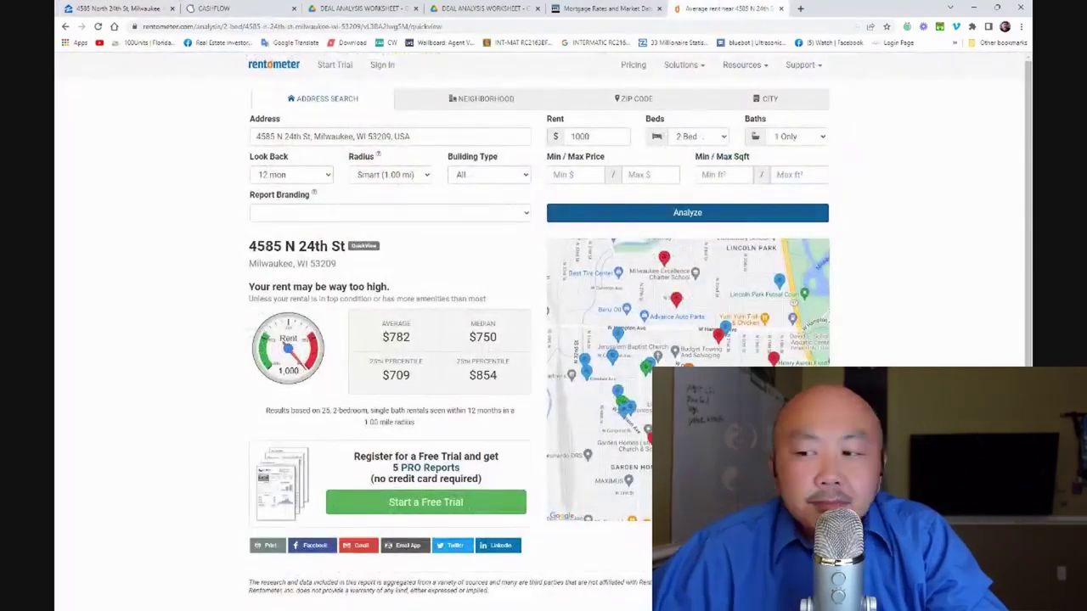
Set repairs and maintenance in C22 to 5%, giving $51.25 a month
key(alt+Tab)
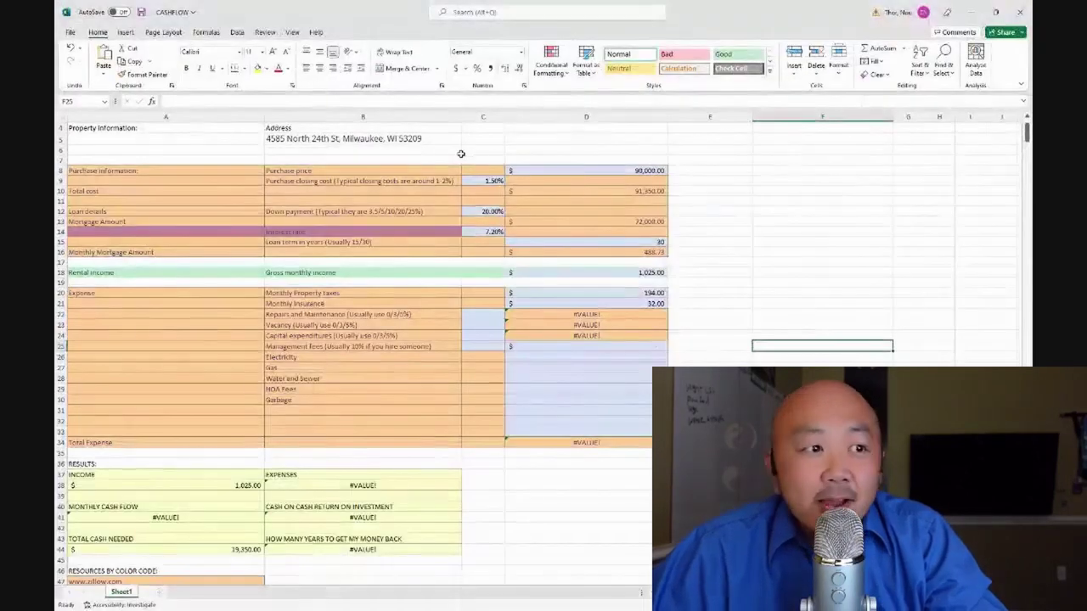
click(493, 316)
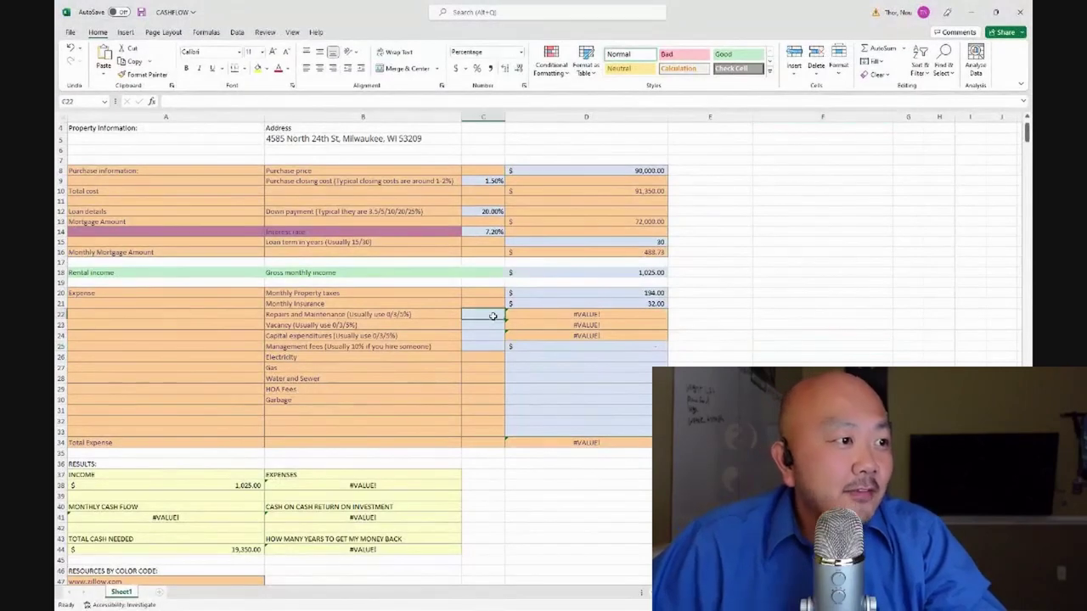
text(5)
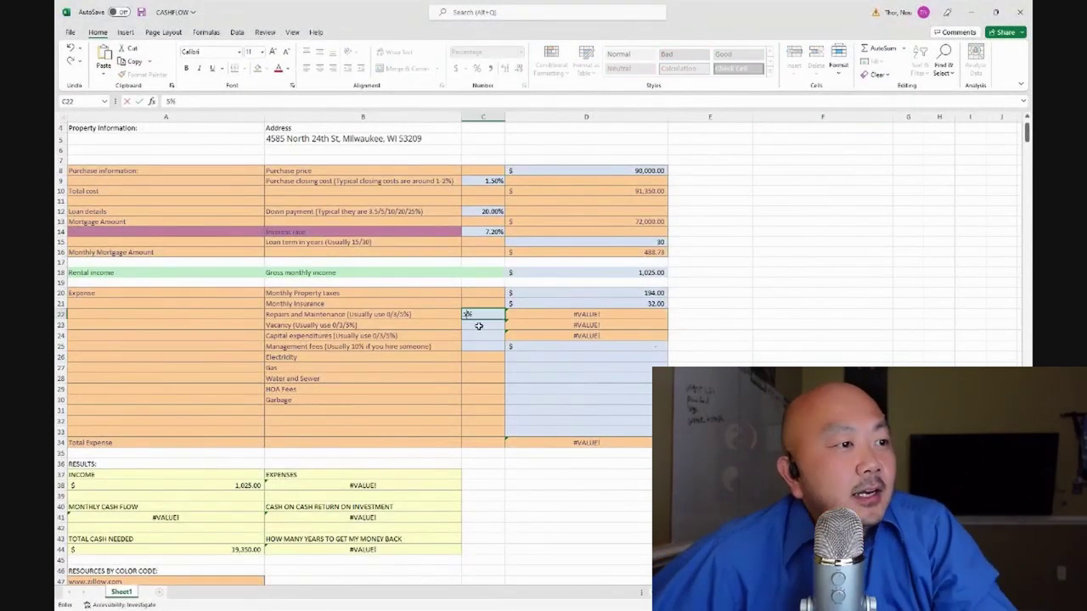
key(Return)
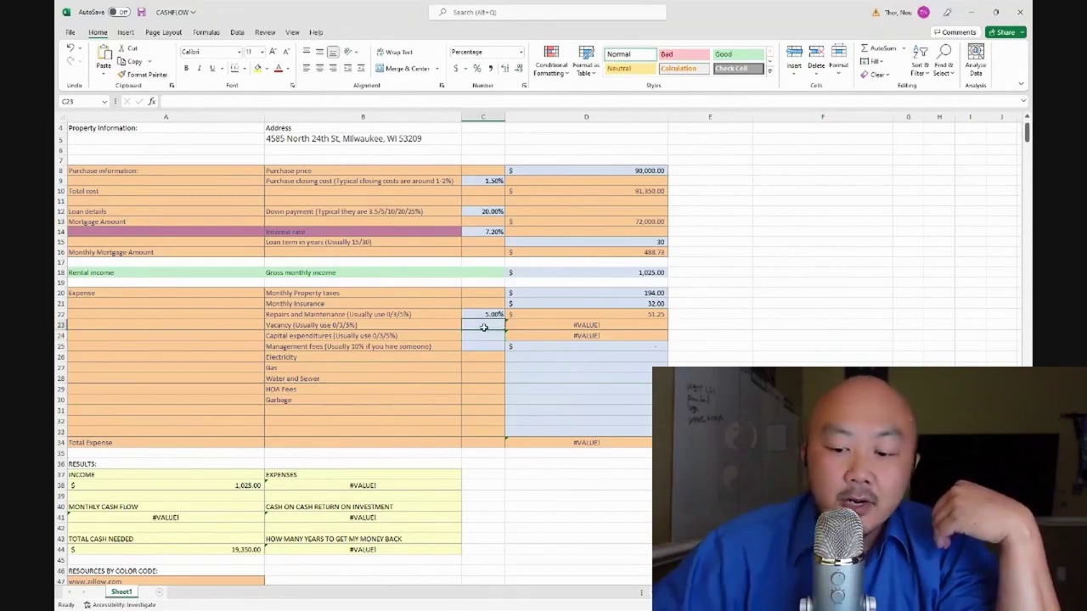
Enter 3% vacancy and 5% capital expenditures, yielding $177.02 monthly cash flow
text(3)
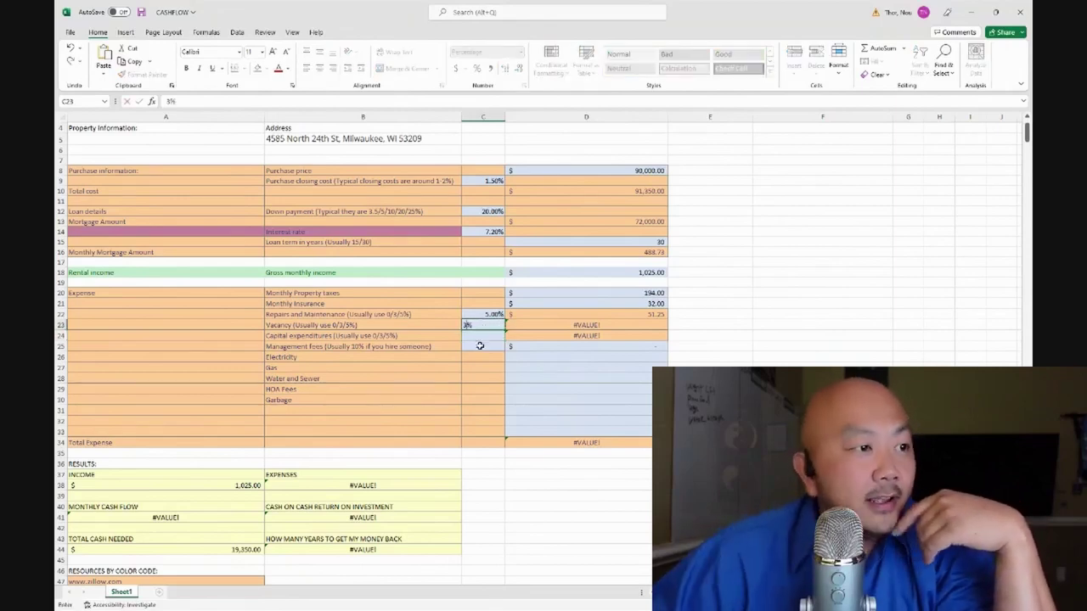
key(Return)
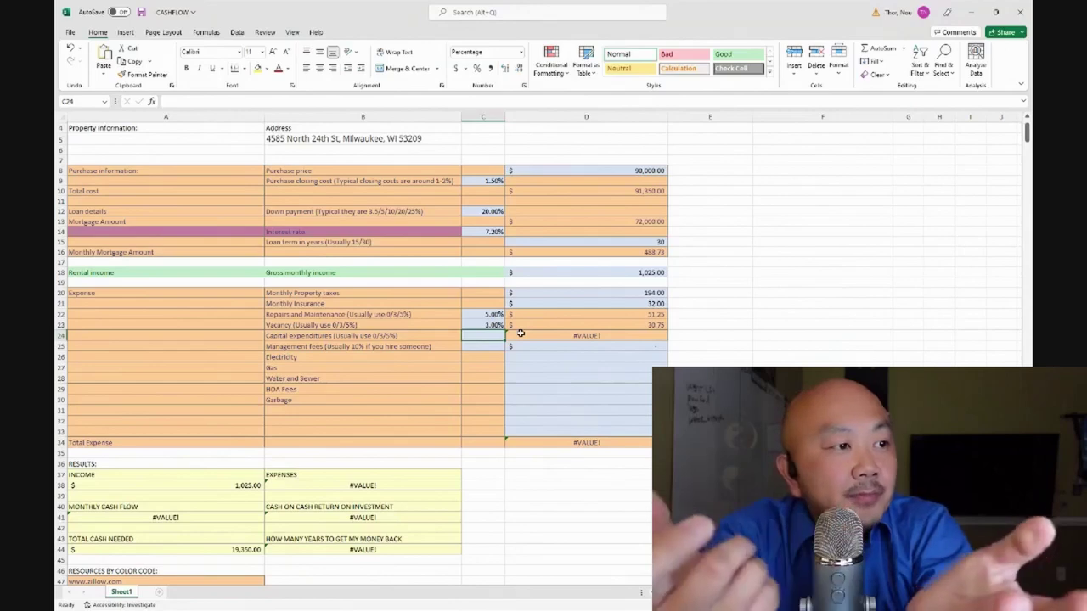
text(5)
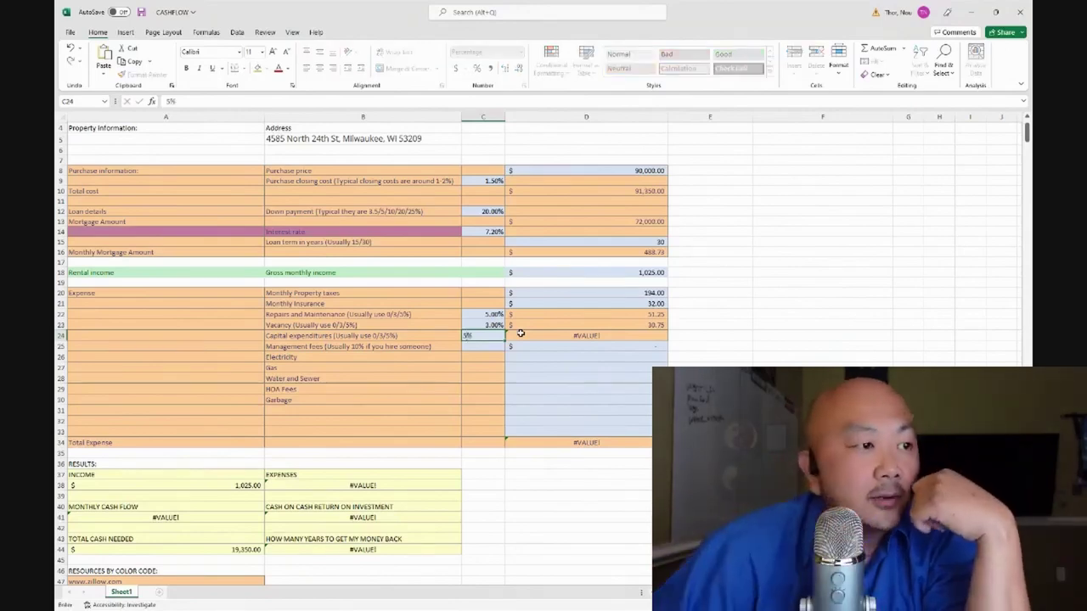
click(717, 343)
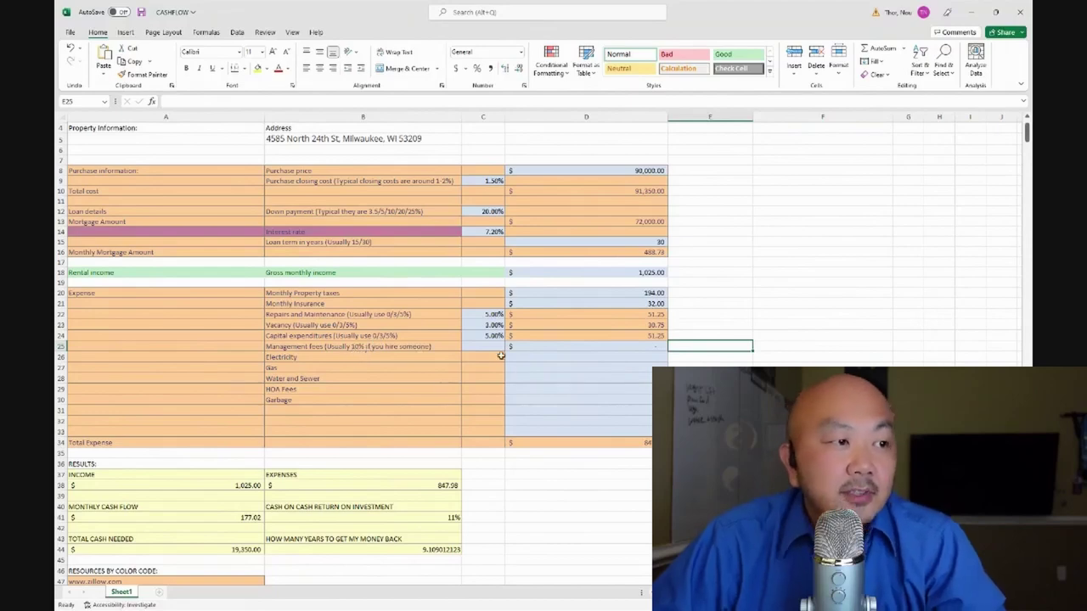
Enter 0% as the management fees in C25
click(494, 348)
text(0)
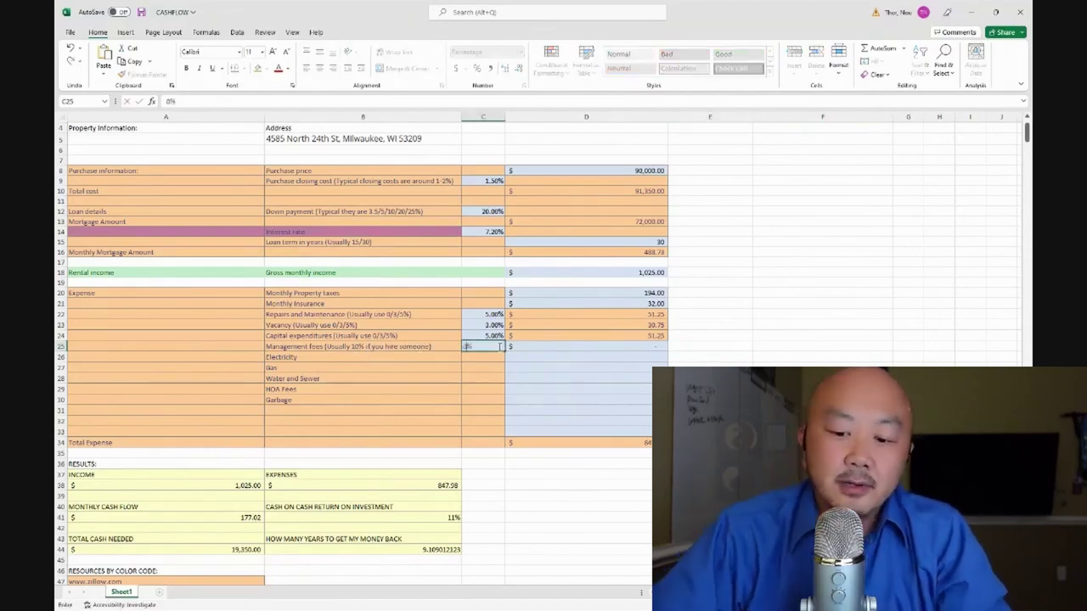
click(822, 366)
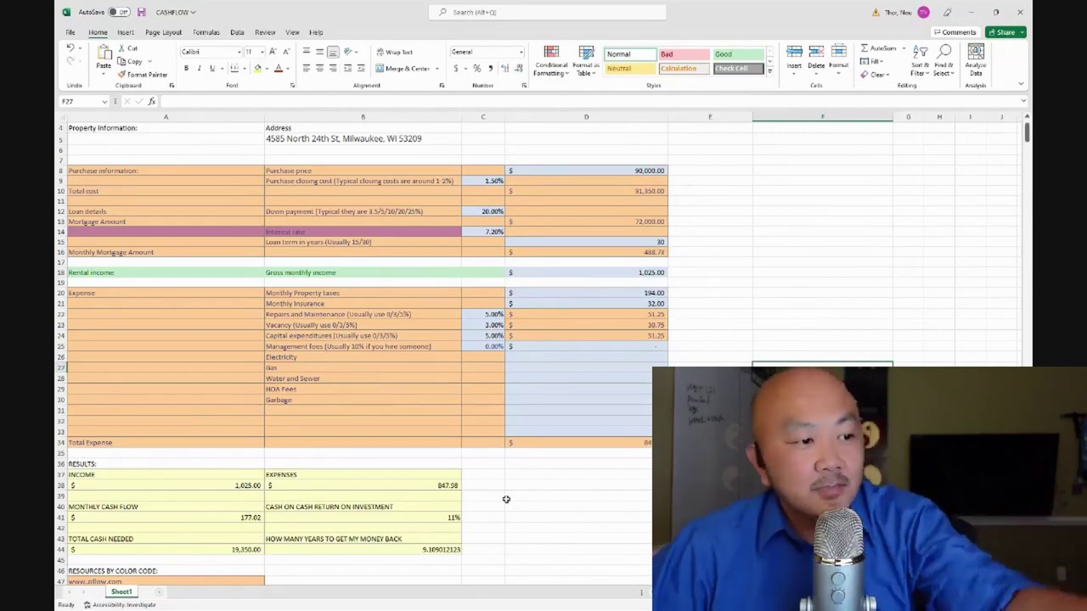
Enter $750 as gross monthly rent, turning monthly cash flow negative at ($62.23)
click(648, 273)
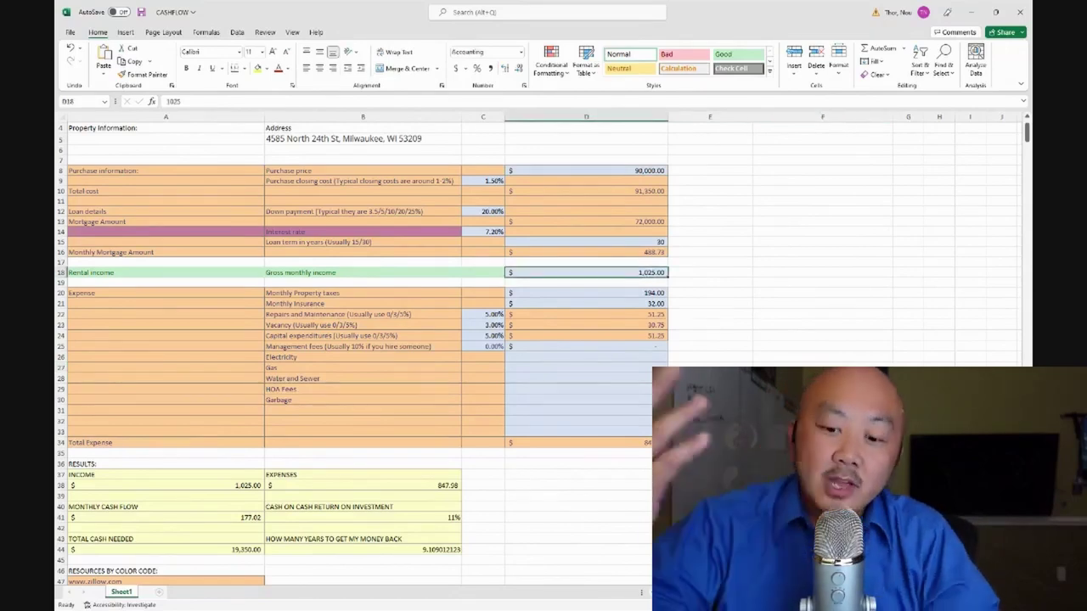
text(750)
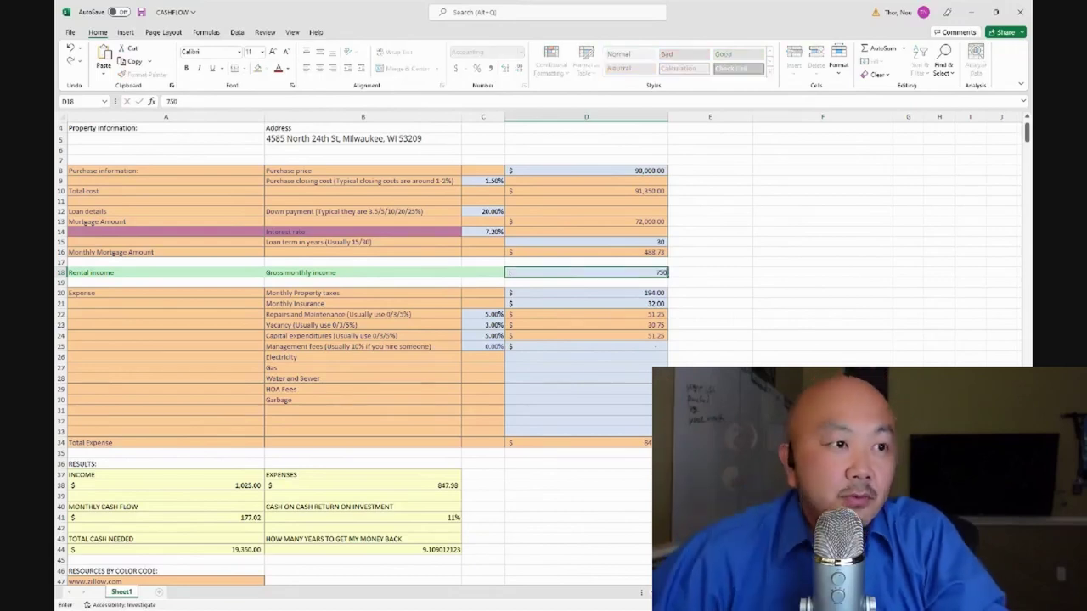
key(Tab)
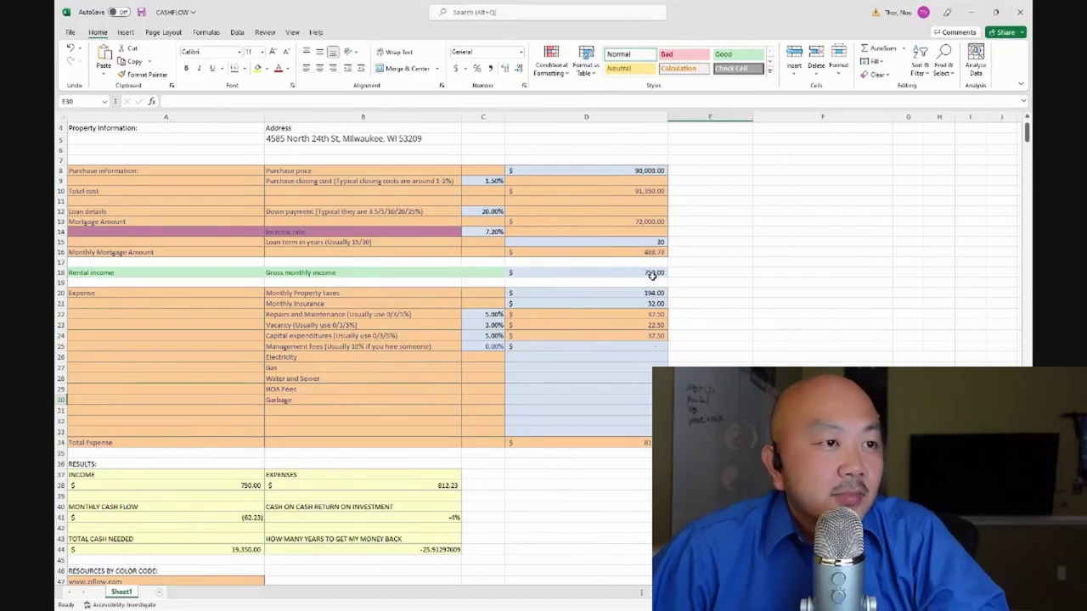
click(644, 172)
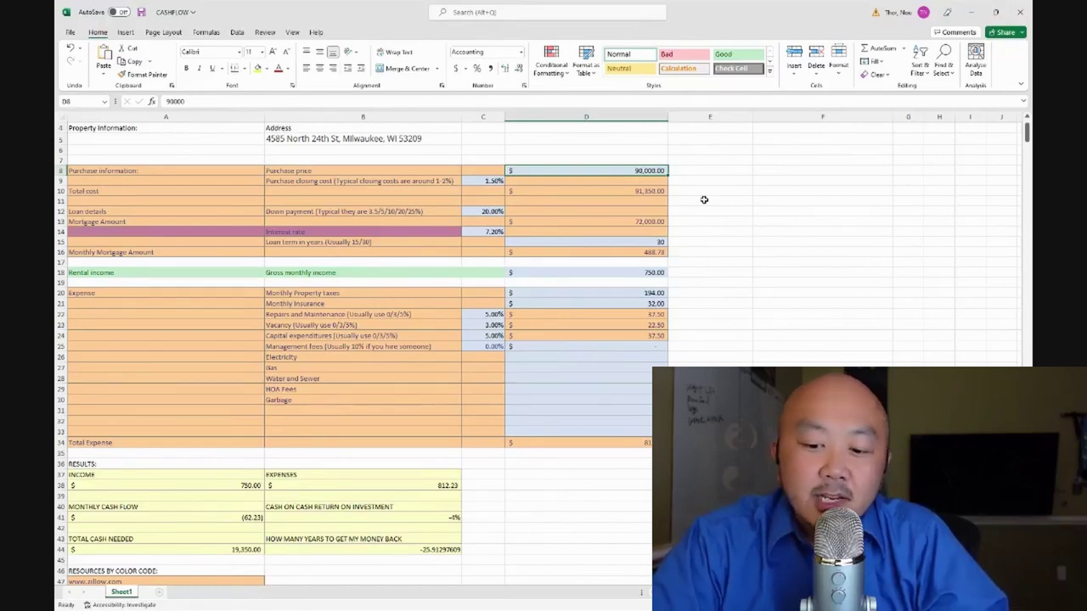
text(7500)
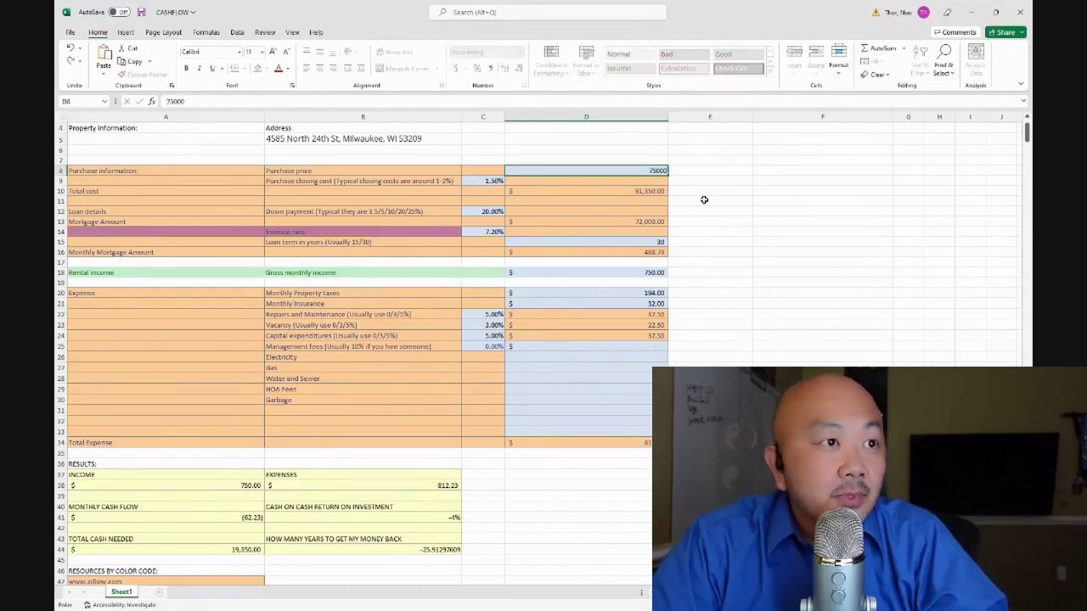
key(Return)
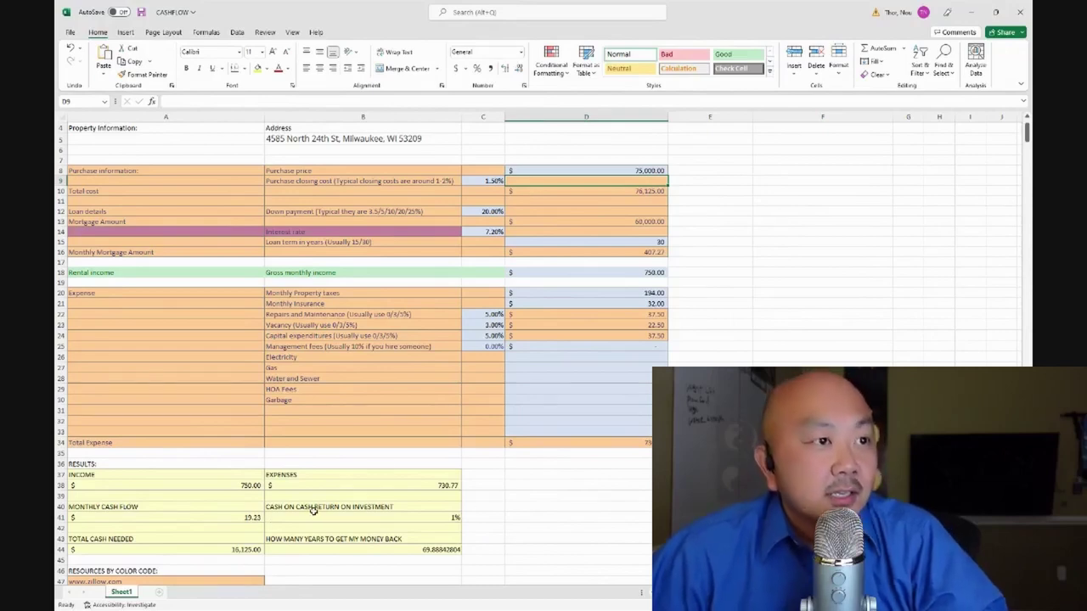
drag(647, 175, 647, 172)
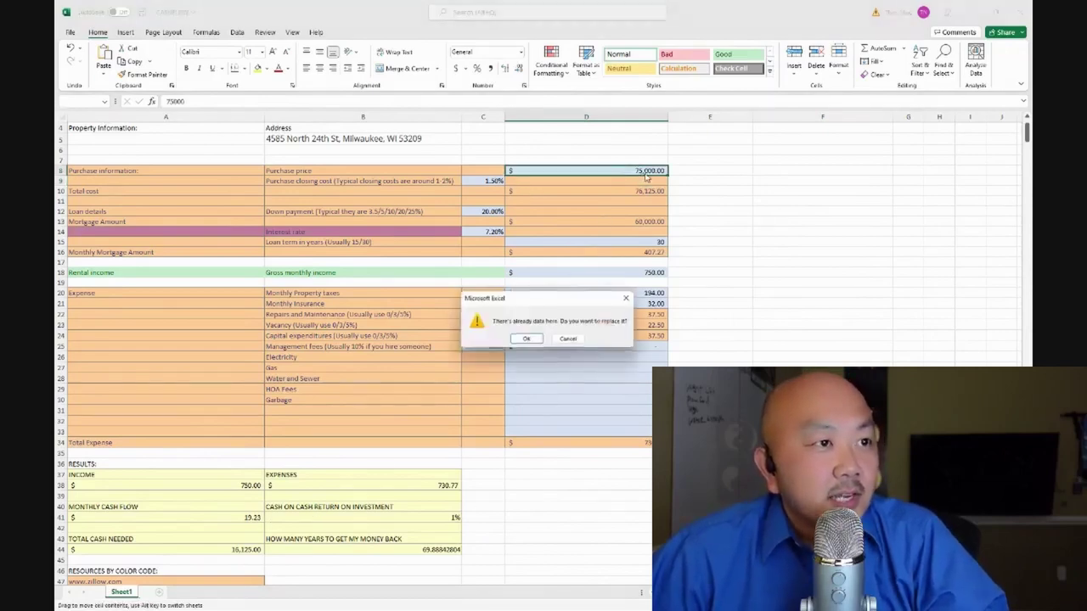
click(580, 338)
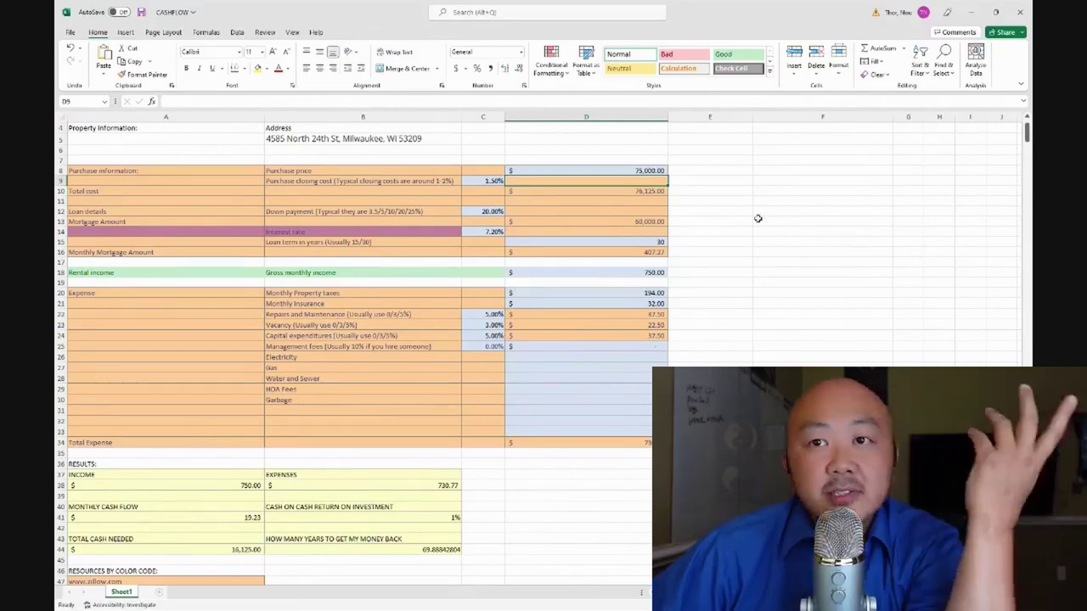
Scroll through the worksheet and select the $75,000 purchase price in D8
scroll(136, 493, down, 5)
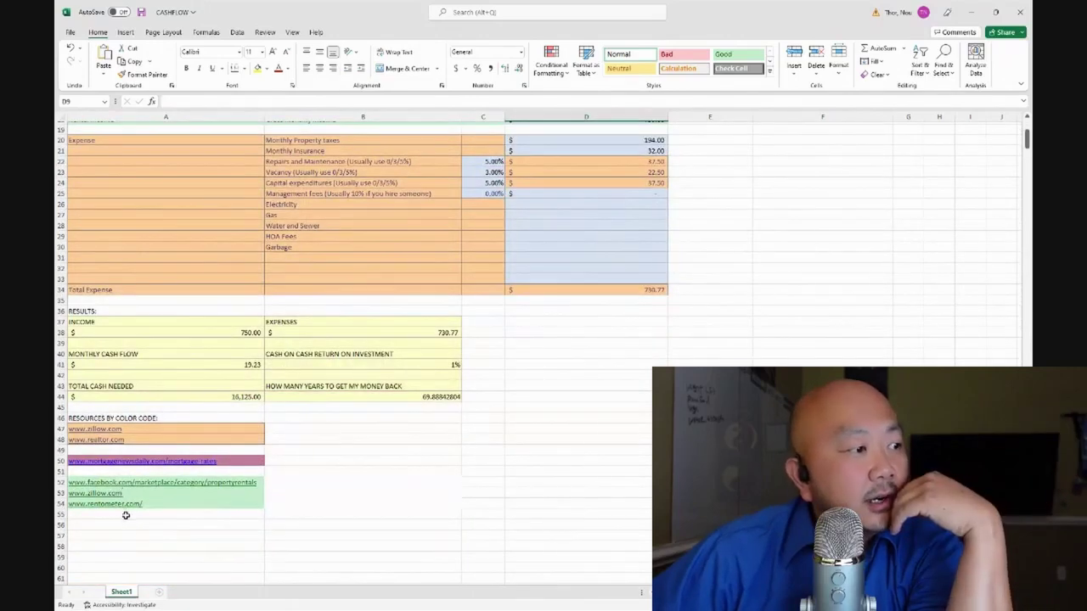
scroll(127, 516, up, 3)
scroll(124, 516, down, 2)
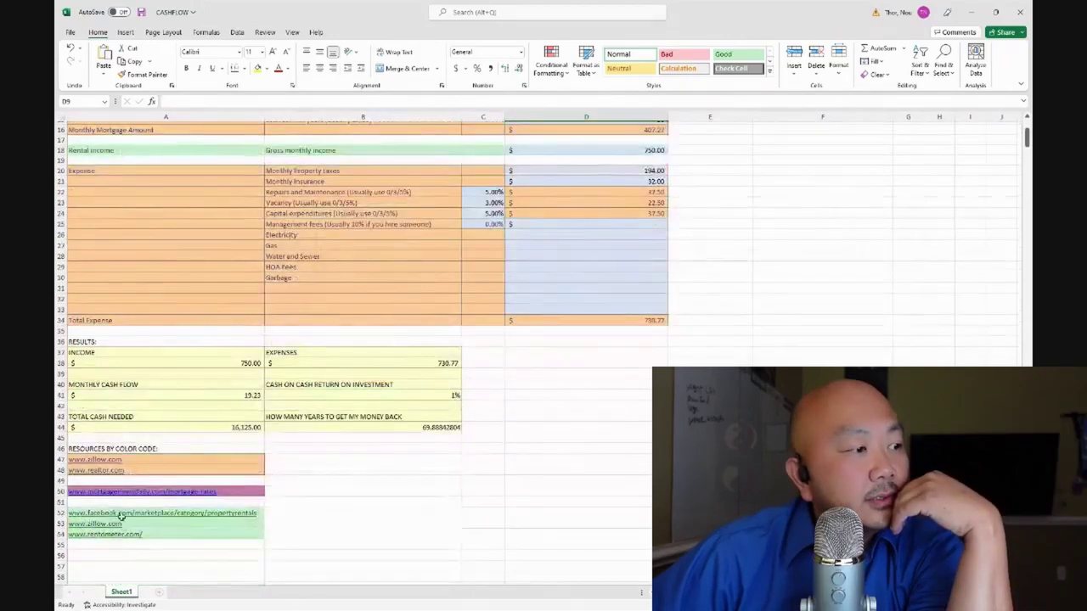
scroll(479, 482, up, 4)
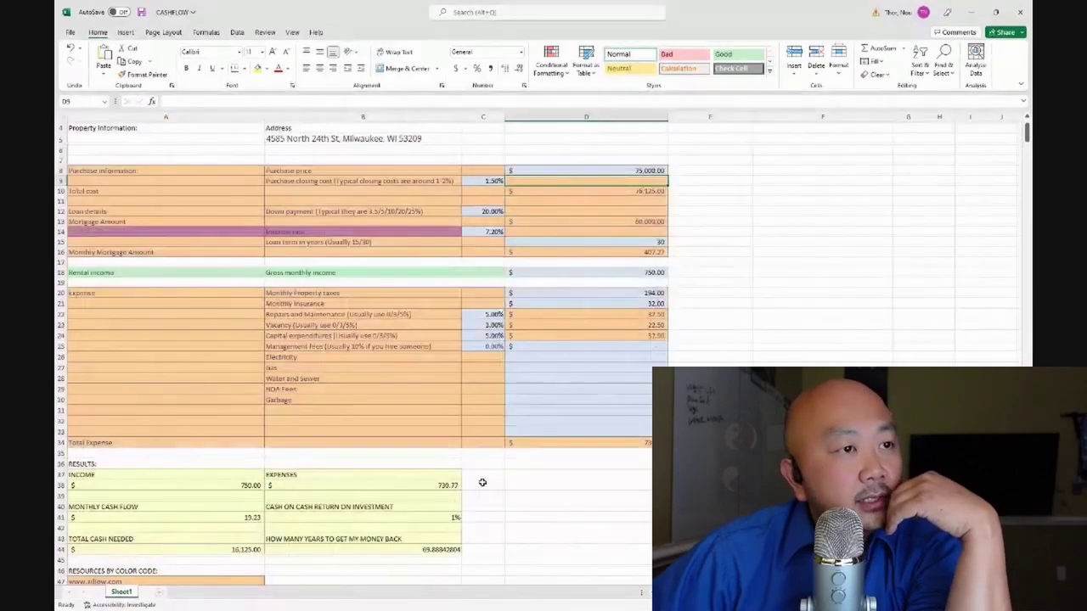
click(654, 171)
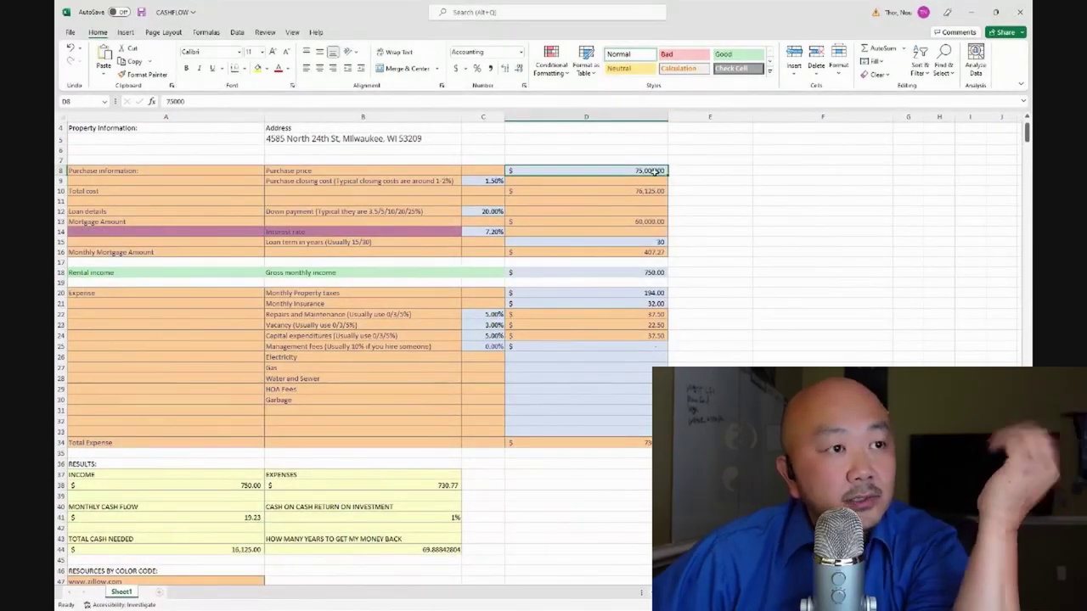
Enter 900000 as the purchase price and 1,025 as the gross monthly rent
text(90000)
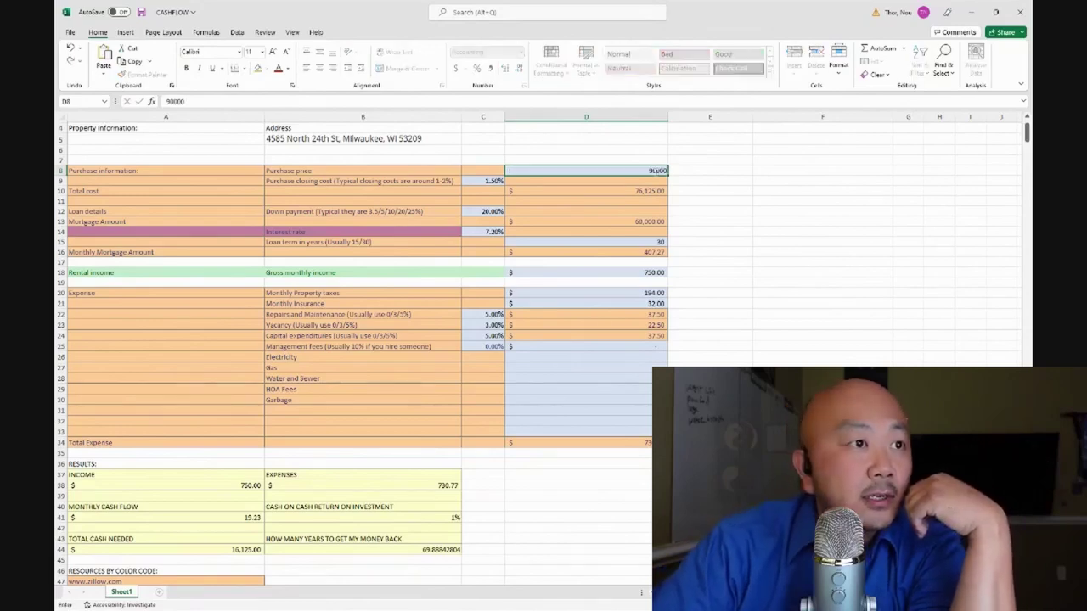
text(0)
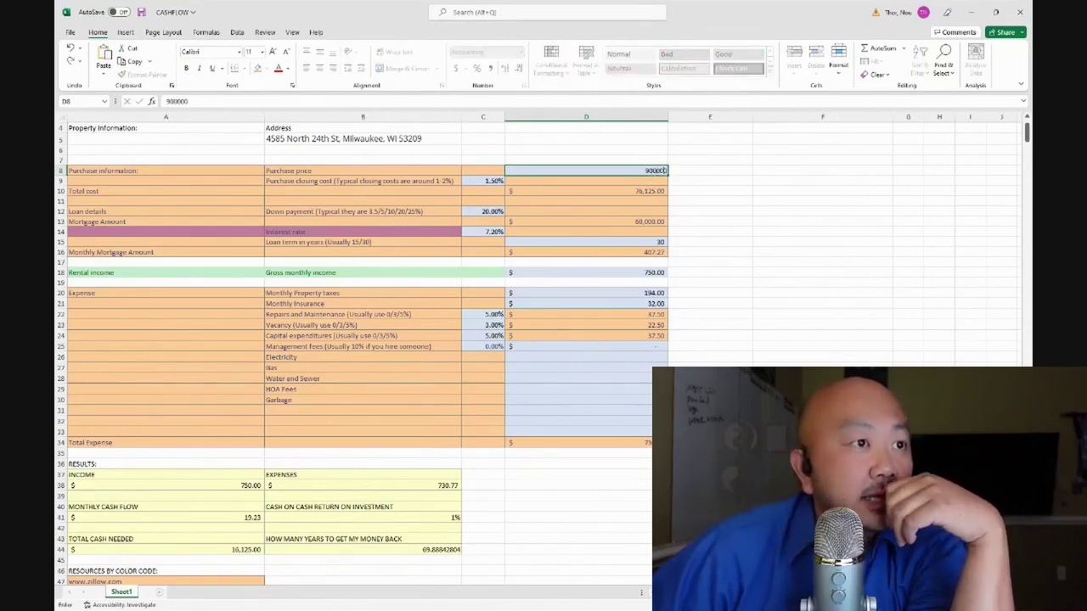
click(714, 202)
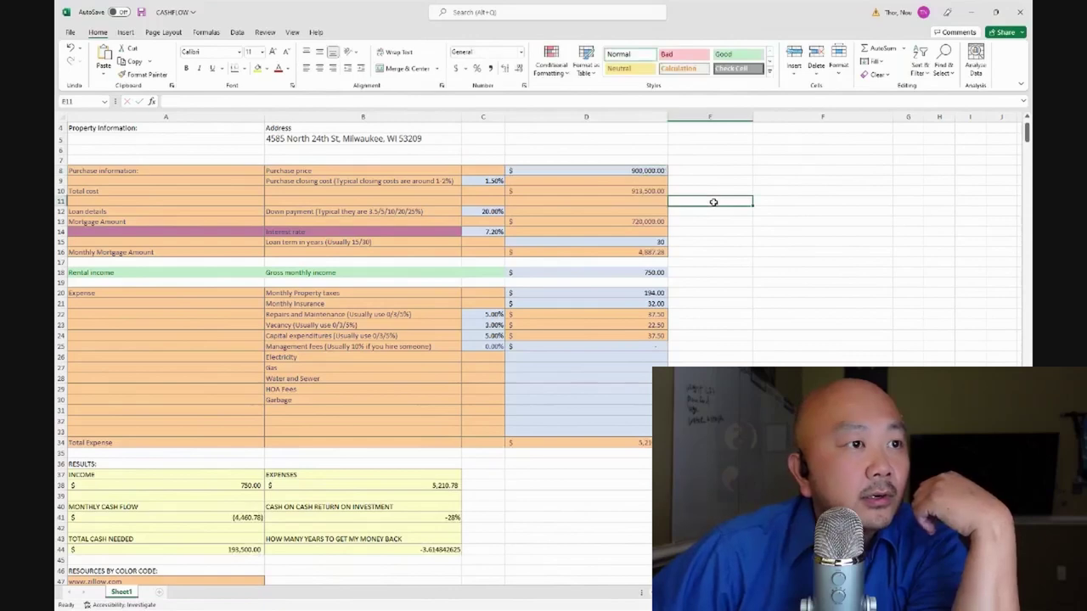
click(652, 273)
text(1,0)
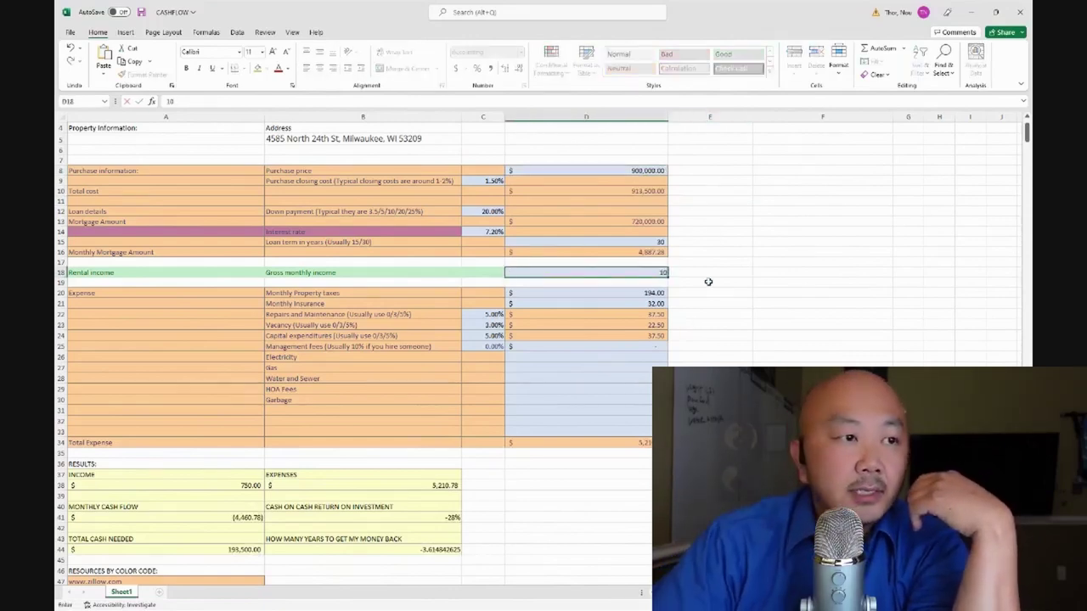
text(25)
key(Return)
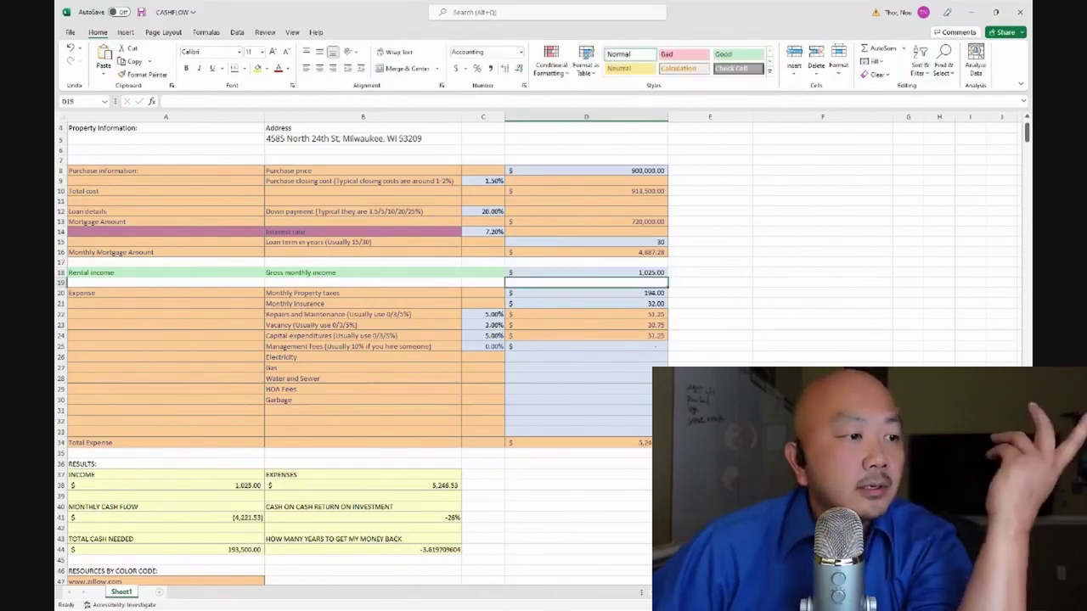
Correct the purchase price to 90,000 for $177.02 monthly cash flow, then minimize the workbook
click(718, 316)
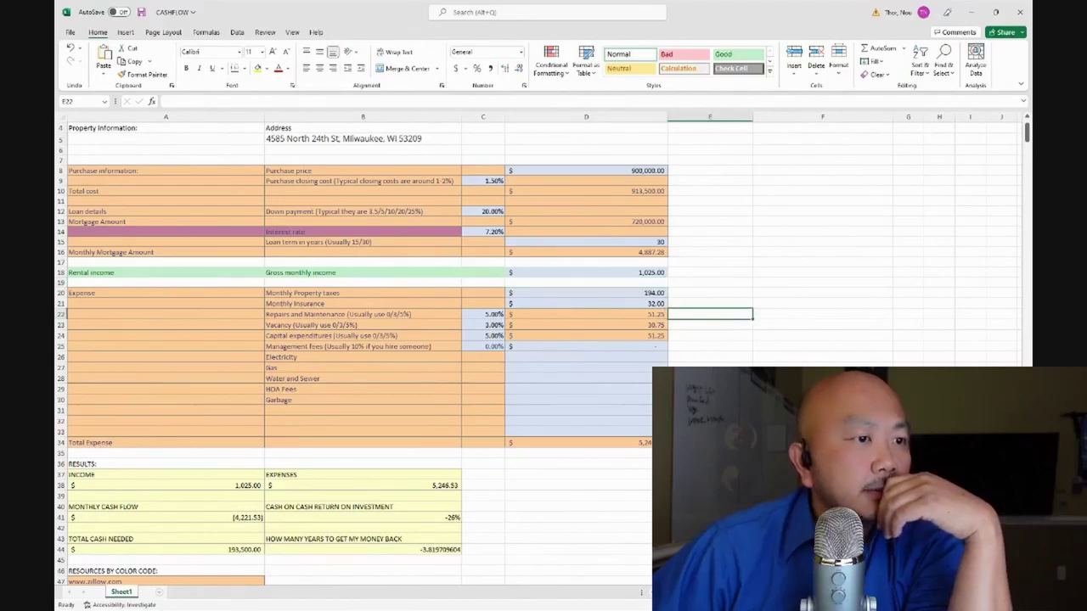
click(614, 387)
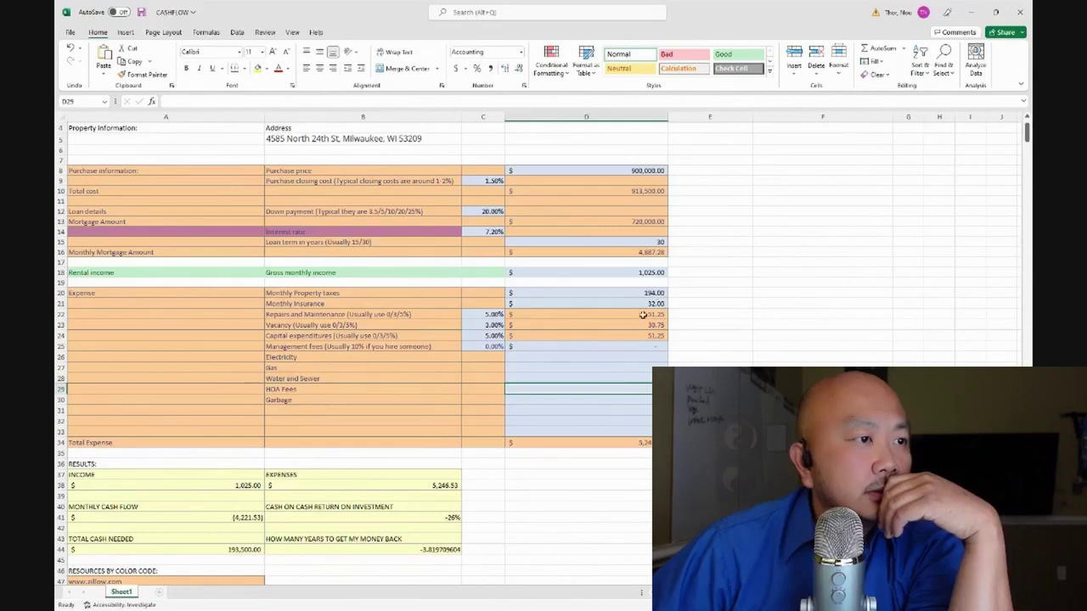
click(650, 378)
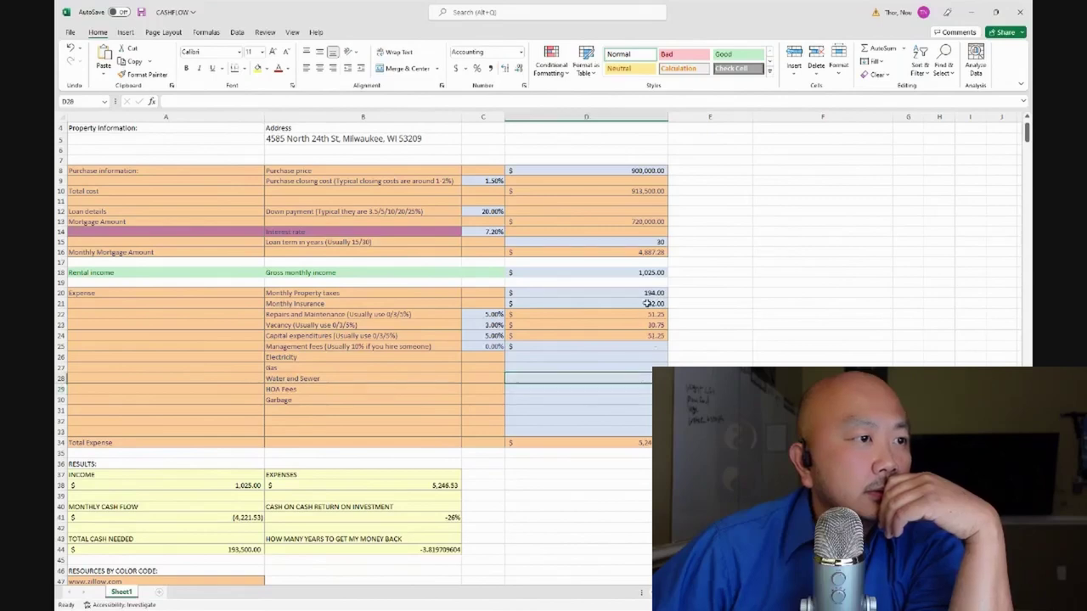
click(656, 272)
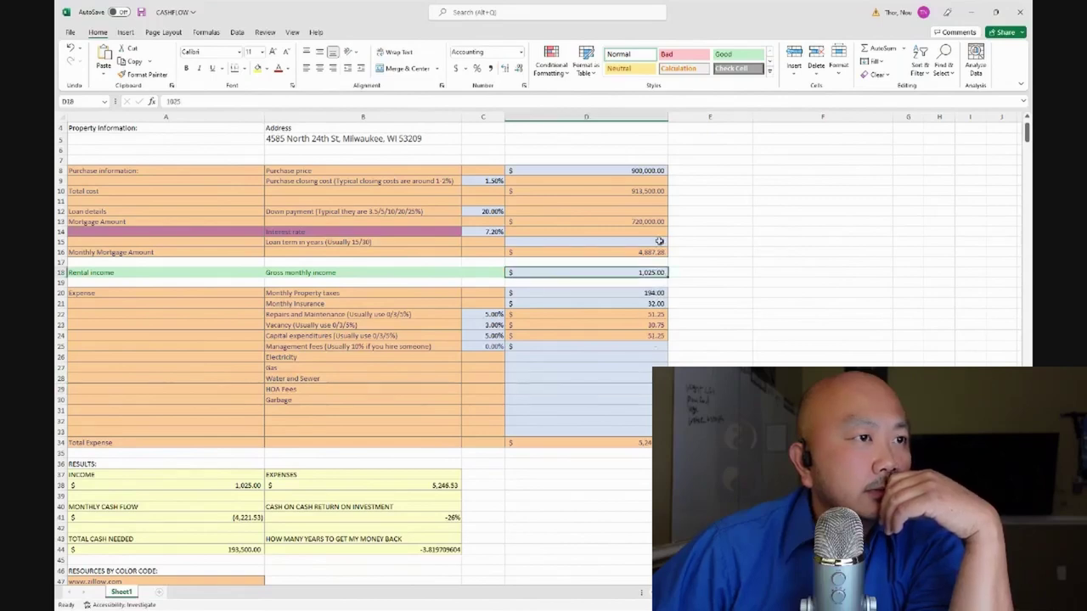
click(658, 241)
click(650, 170)
text(90,0)
text(0)
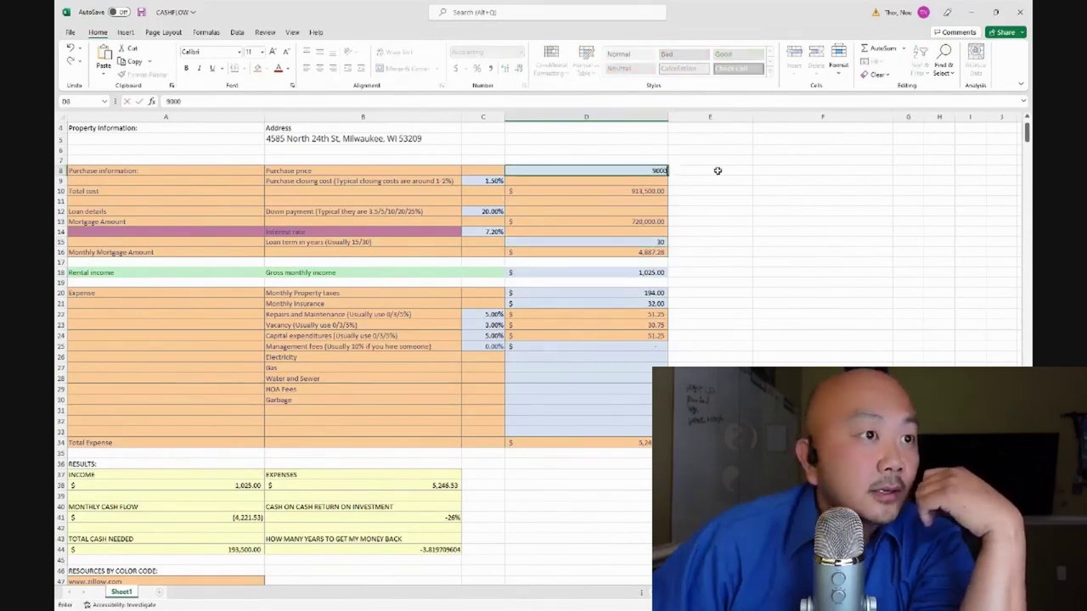
text(0)
key(Return)
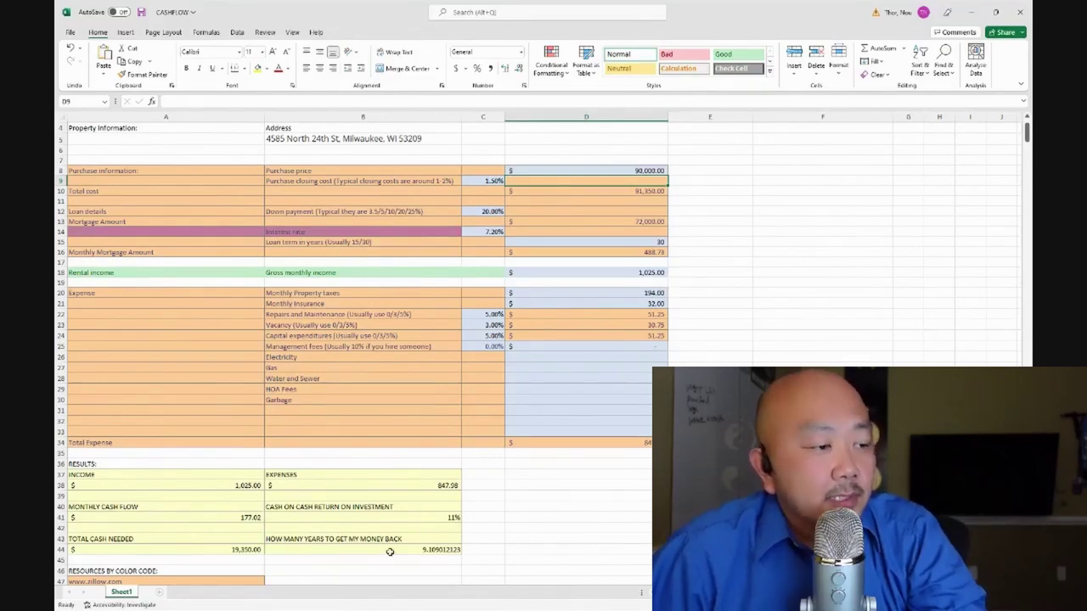
click(970, 12)
Review the Zillow listing's $87,000 Zestimate and $574/mo payment against the worksheet's cash flow
key(ctrl+1)
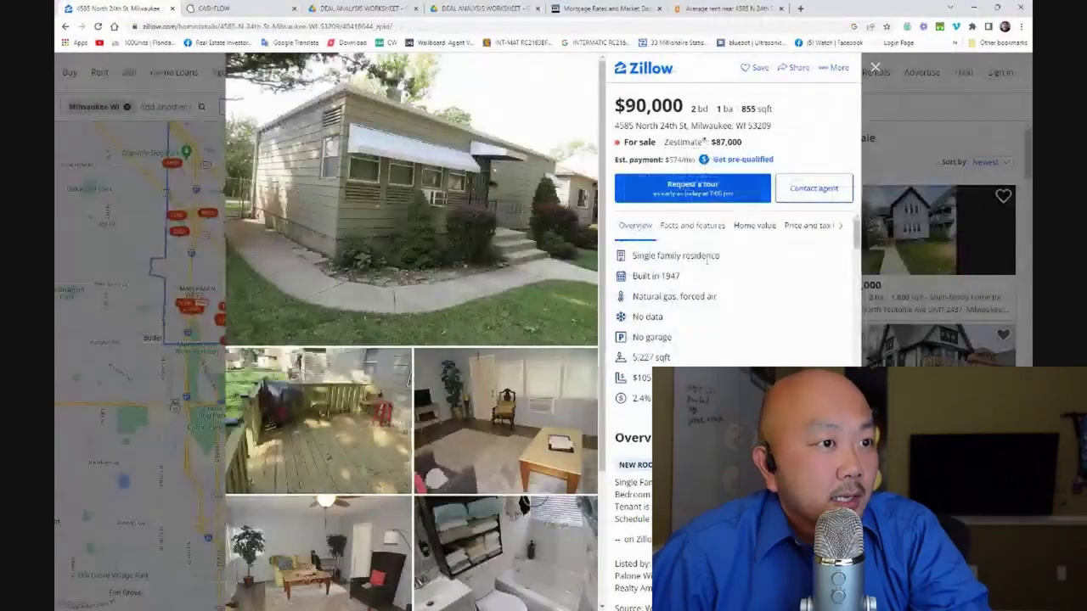
scroll(635, 225, down, 1)
scroll(730, 306, down, 3)
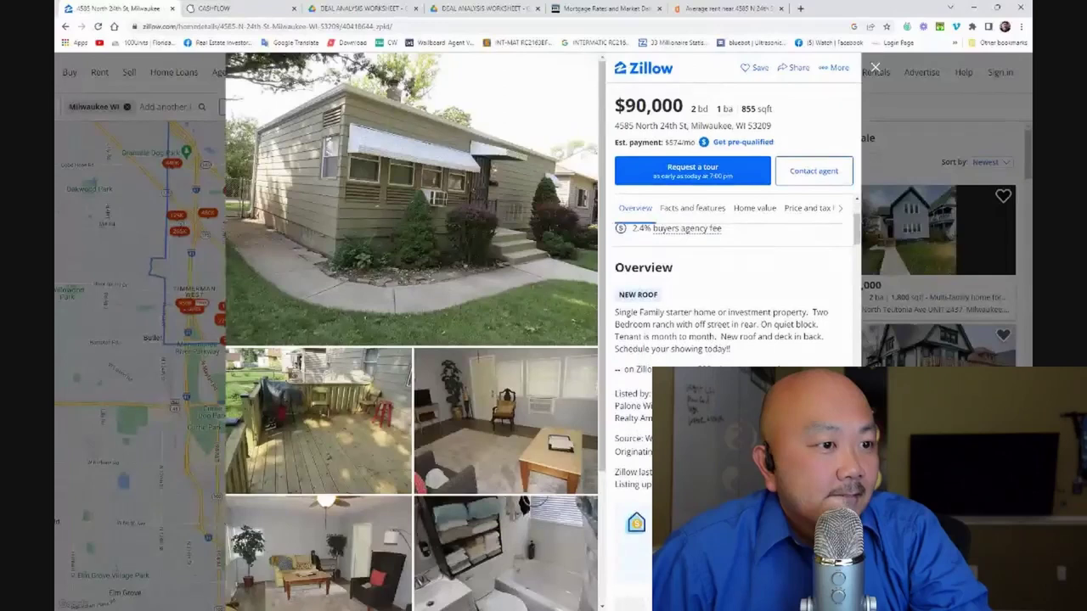
scroll(730, 306, up, 3)
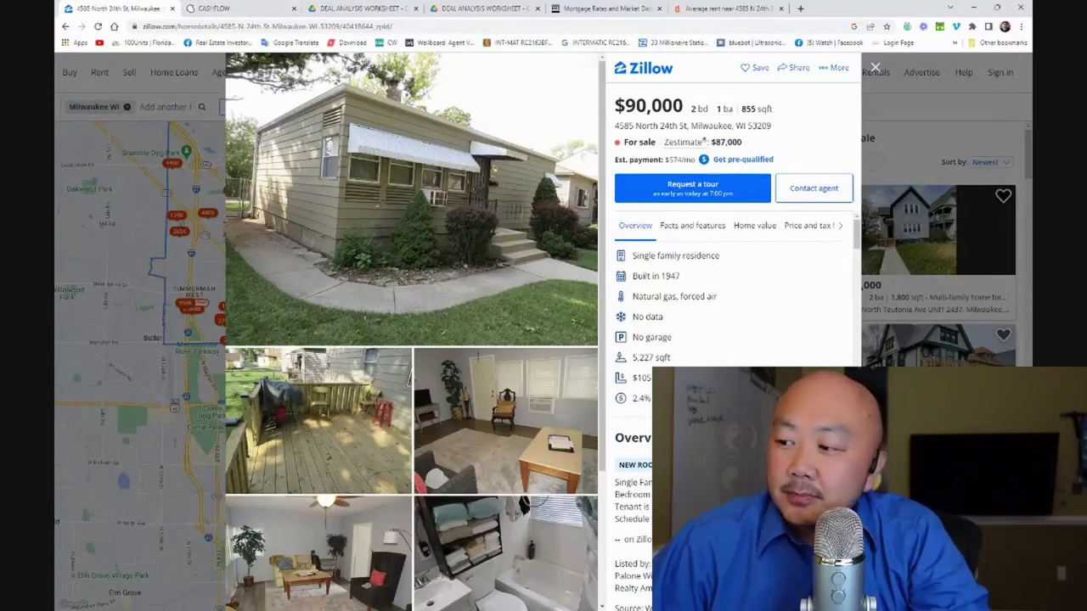
key(alt+Tab)
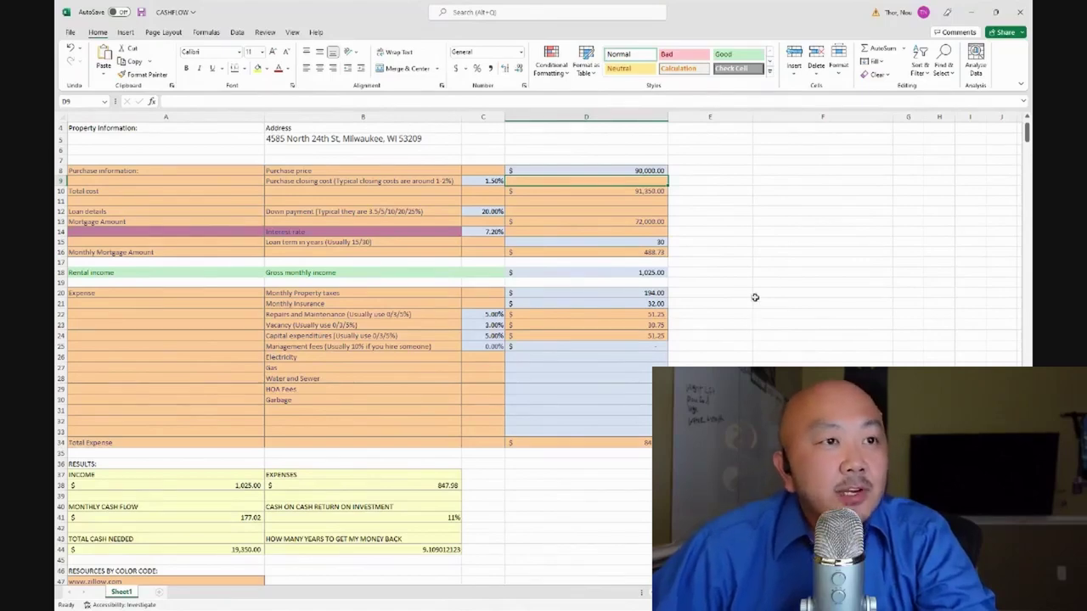
click(968, 13)
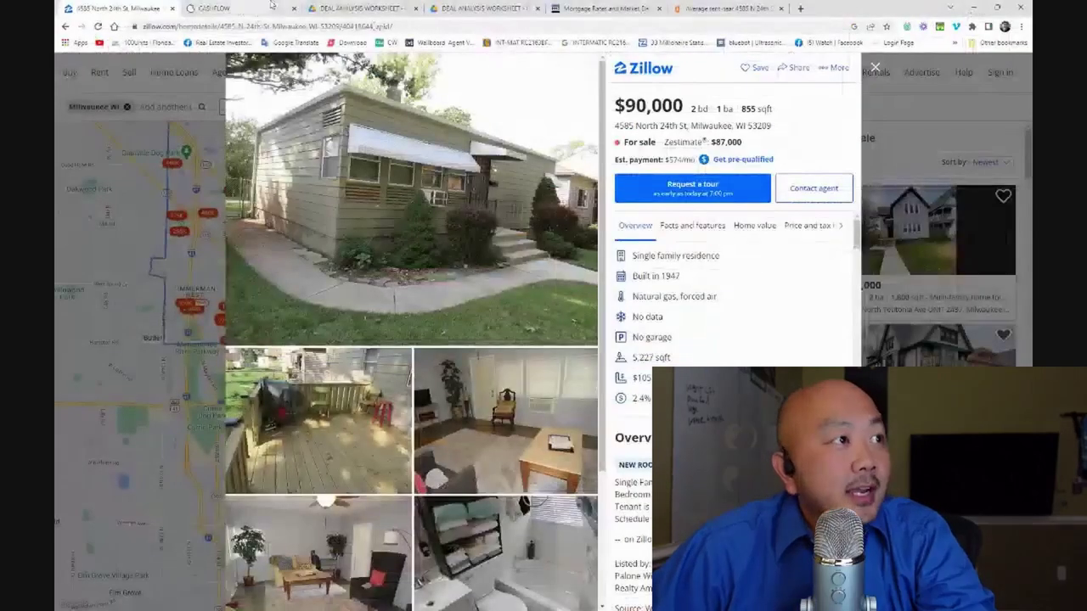
Switch to the hmonghustlers.com CASHFLOW page with the worksheet download link
click(246, 8)
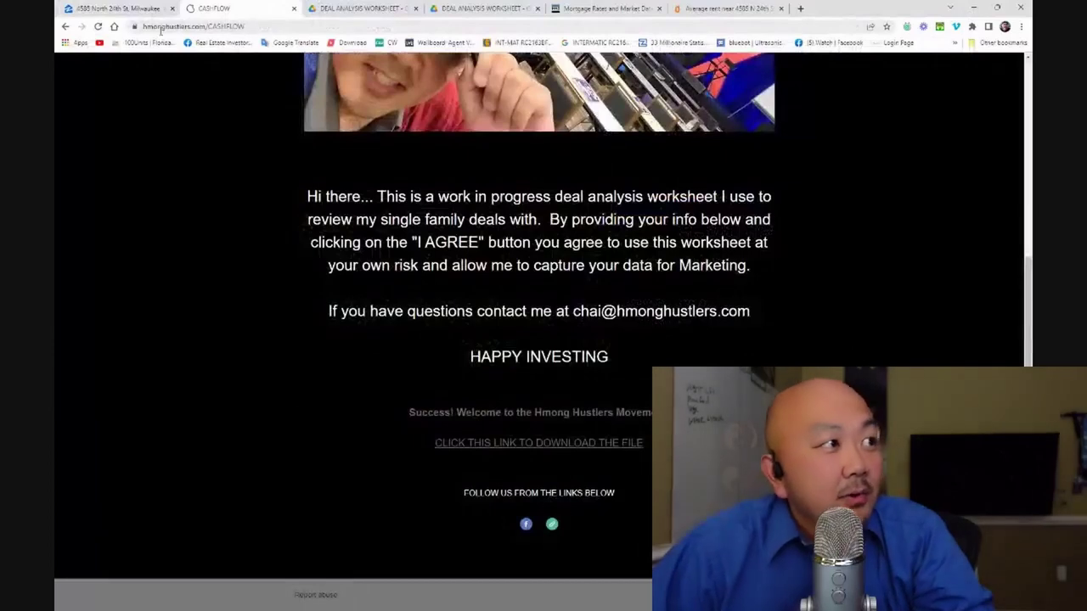